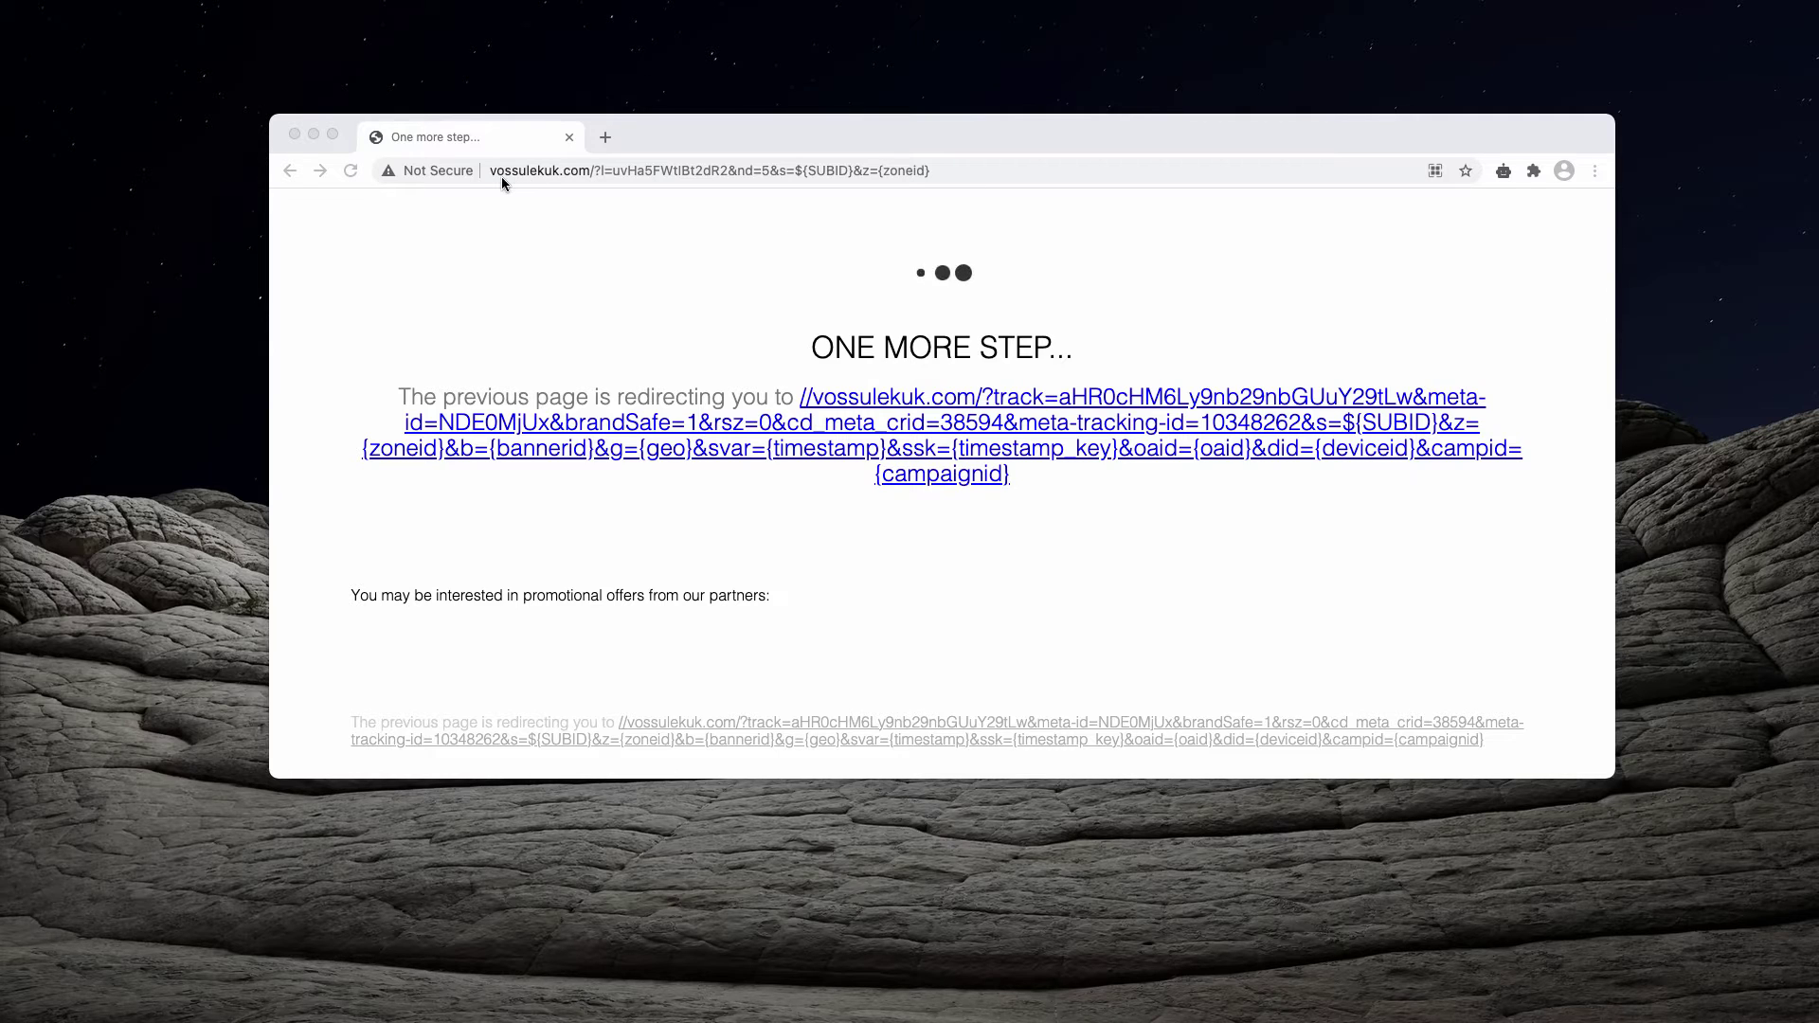
# Highlight the vossulekuk.com domain in the page's address bar.
pyautogui.click(559, 176)
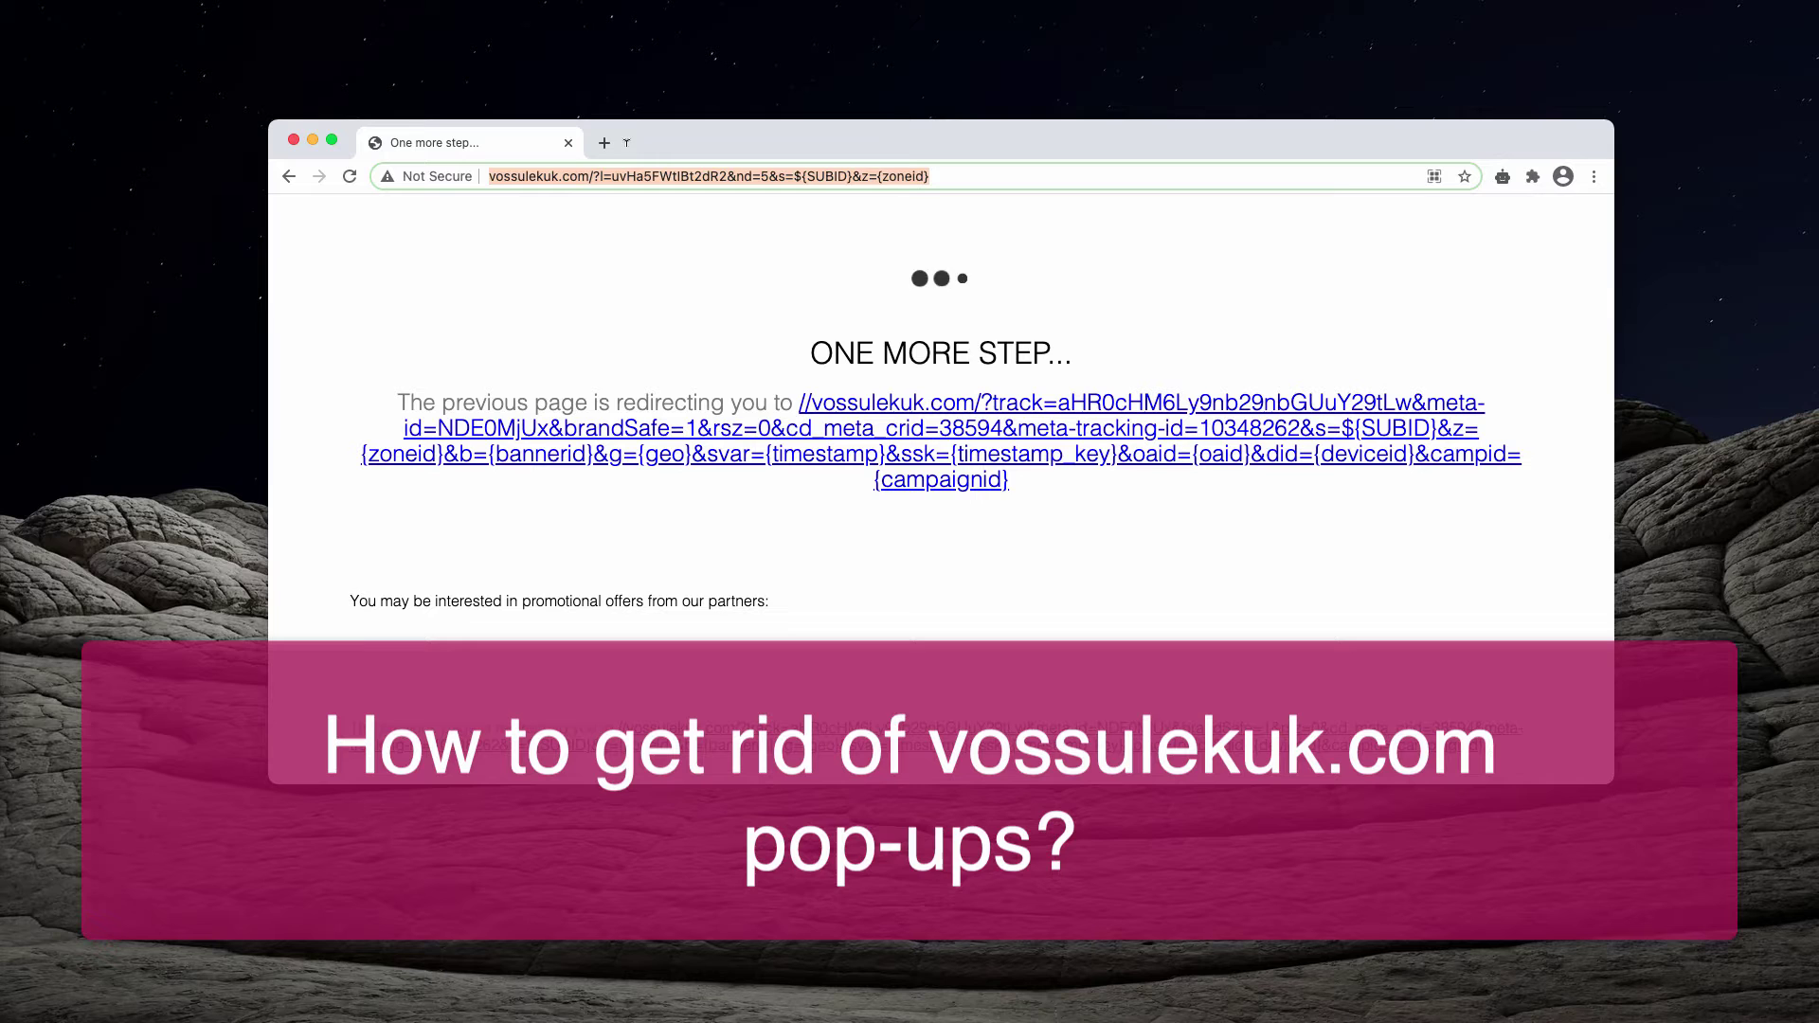
pyautogui.click(621, 173)
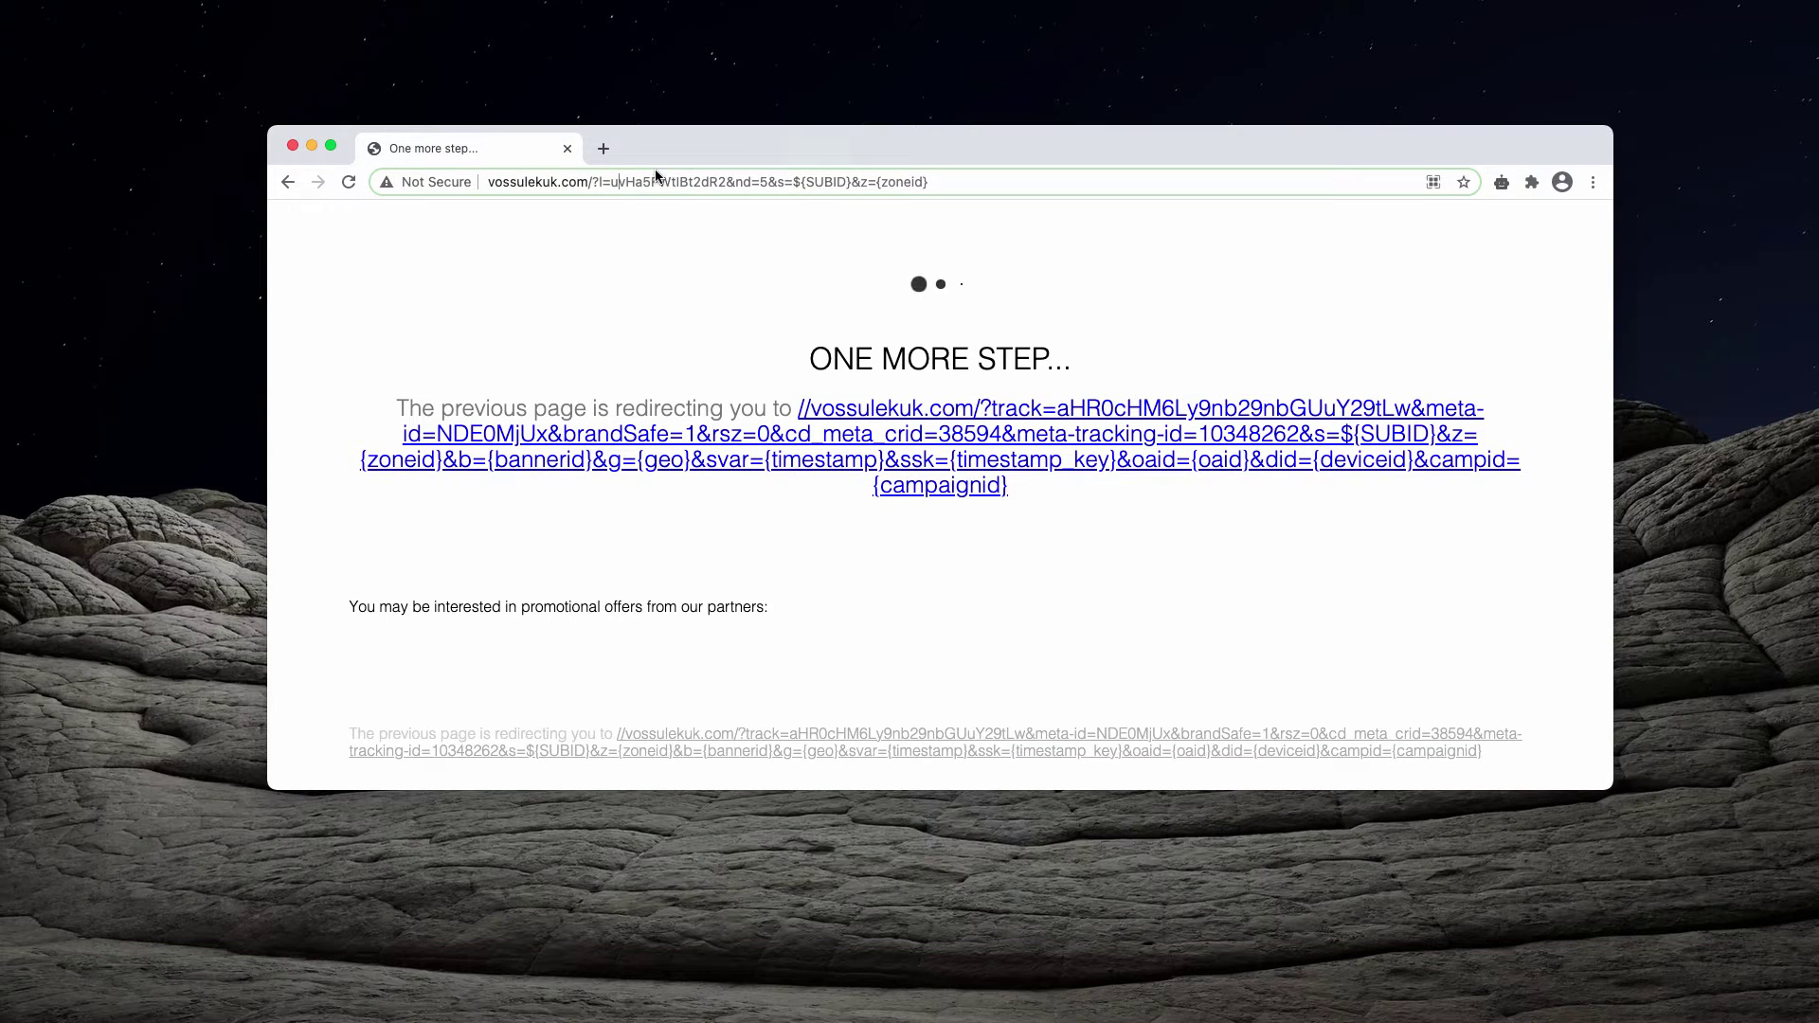
pyautogui.moveTo(580, 181); pyautogui.dragTo(489, 181)
pyautogui.click(527, 181)
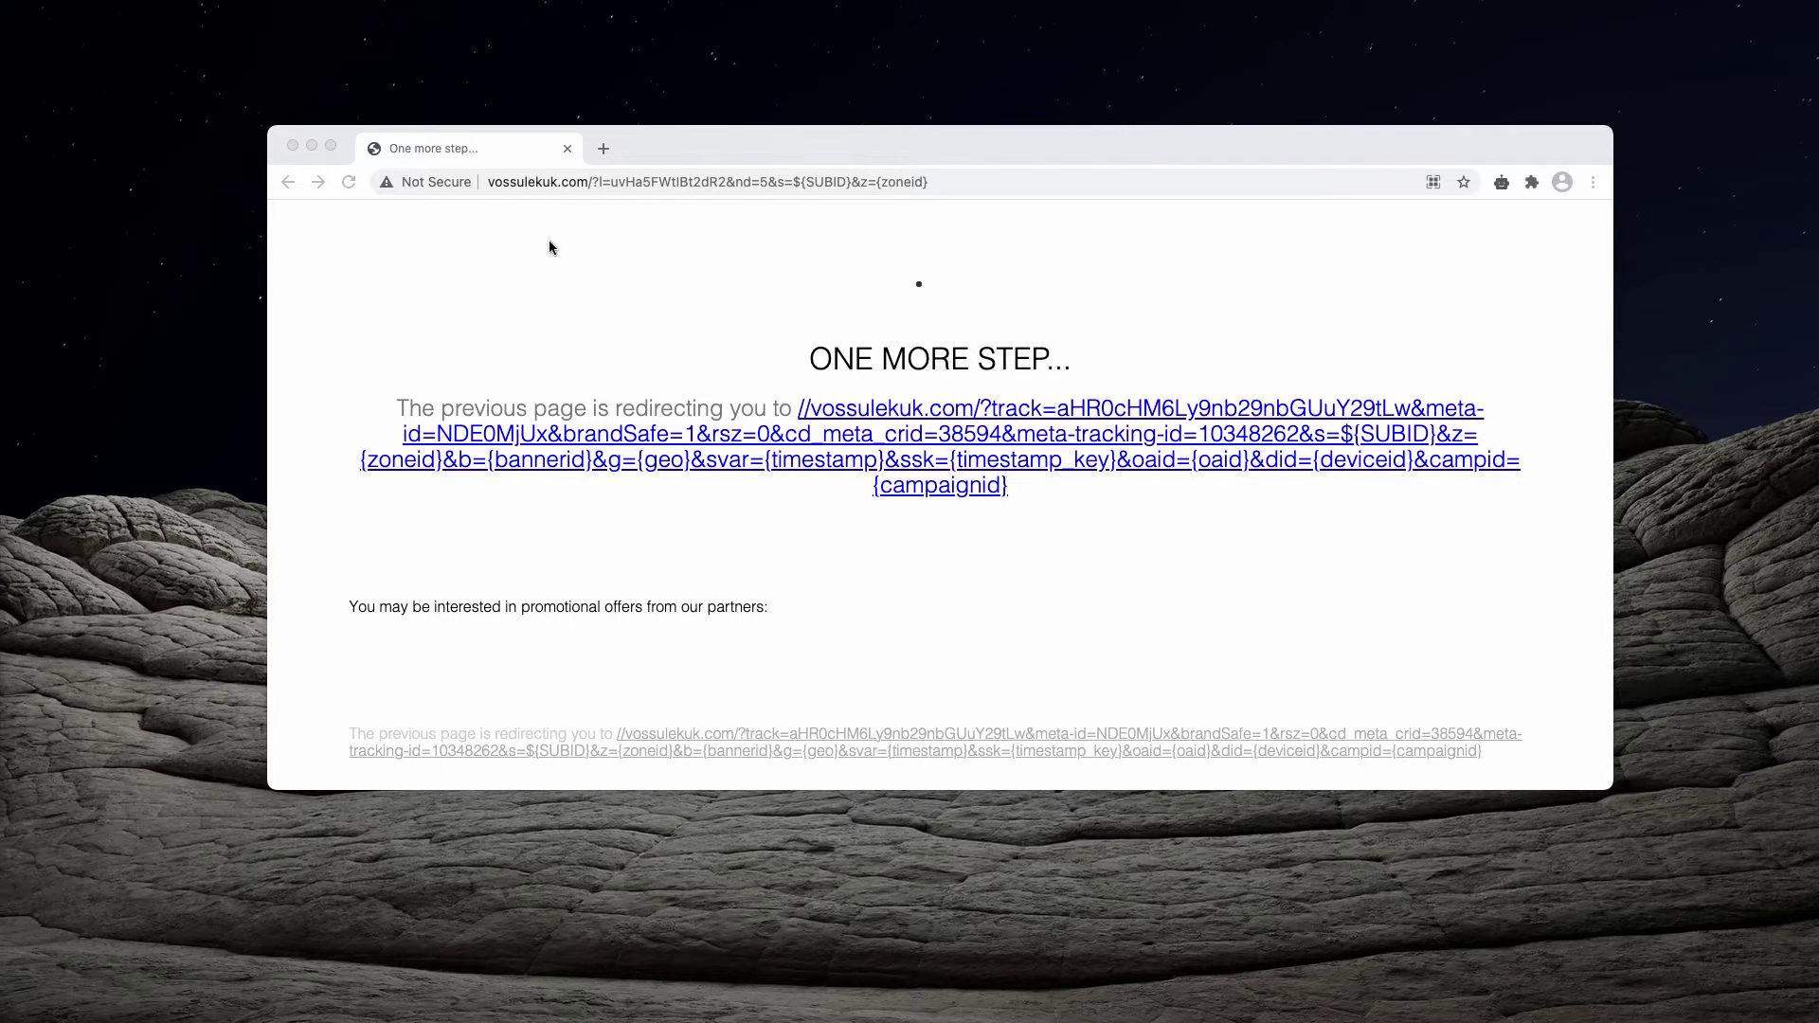
pyautogui.moveTo(683, 158); pyautogui.dragTo(689, 169)
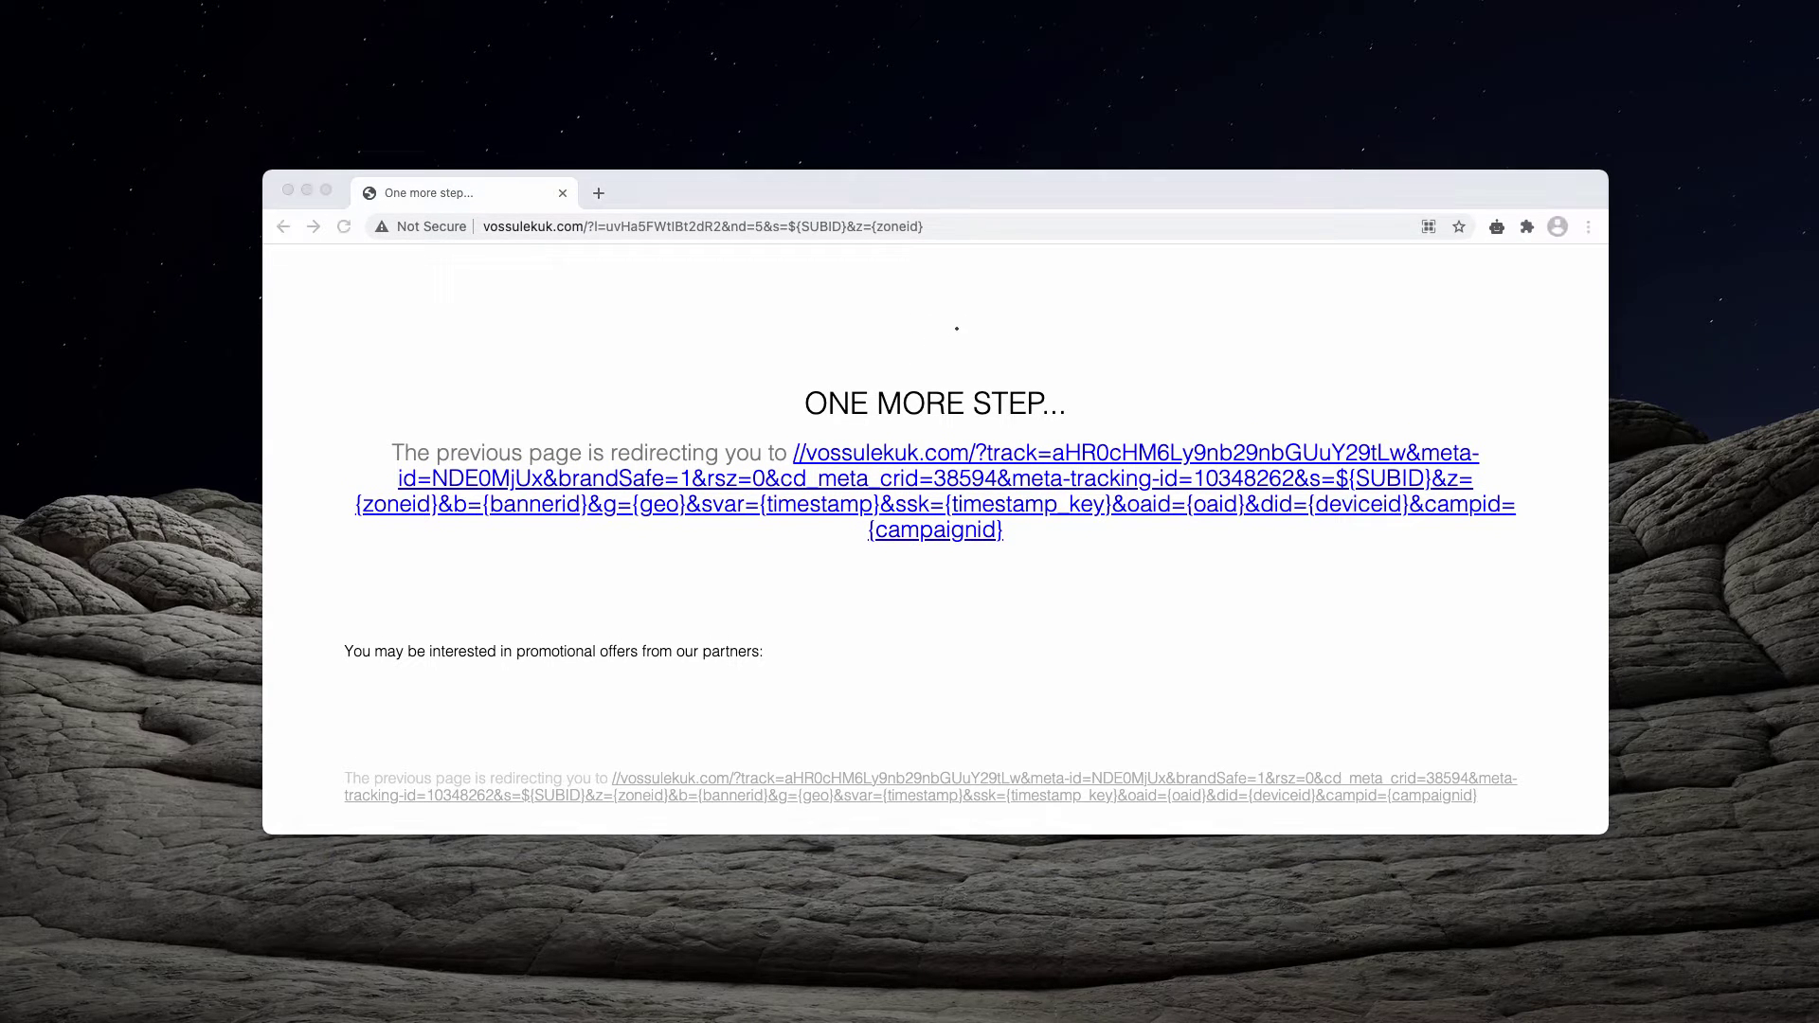
# Go to Chrome's Notifications page under Privacy and security > Site Settings.
pyautogui.click(1195, 189)
pyautogui.moveTo(969, 209); pyautogui.dragTo(969, 219)
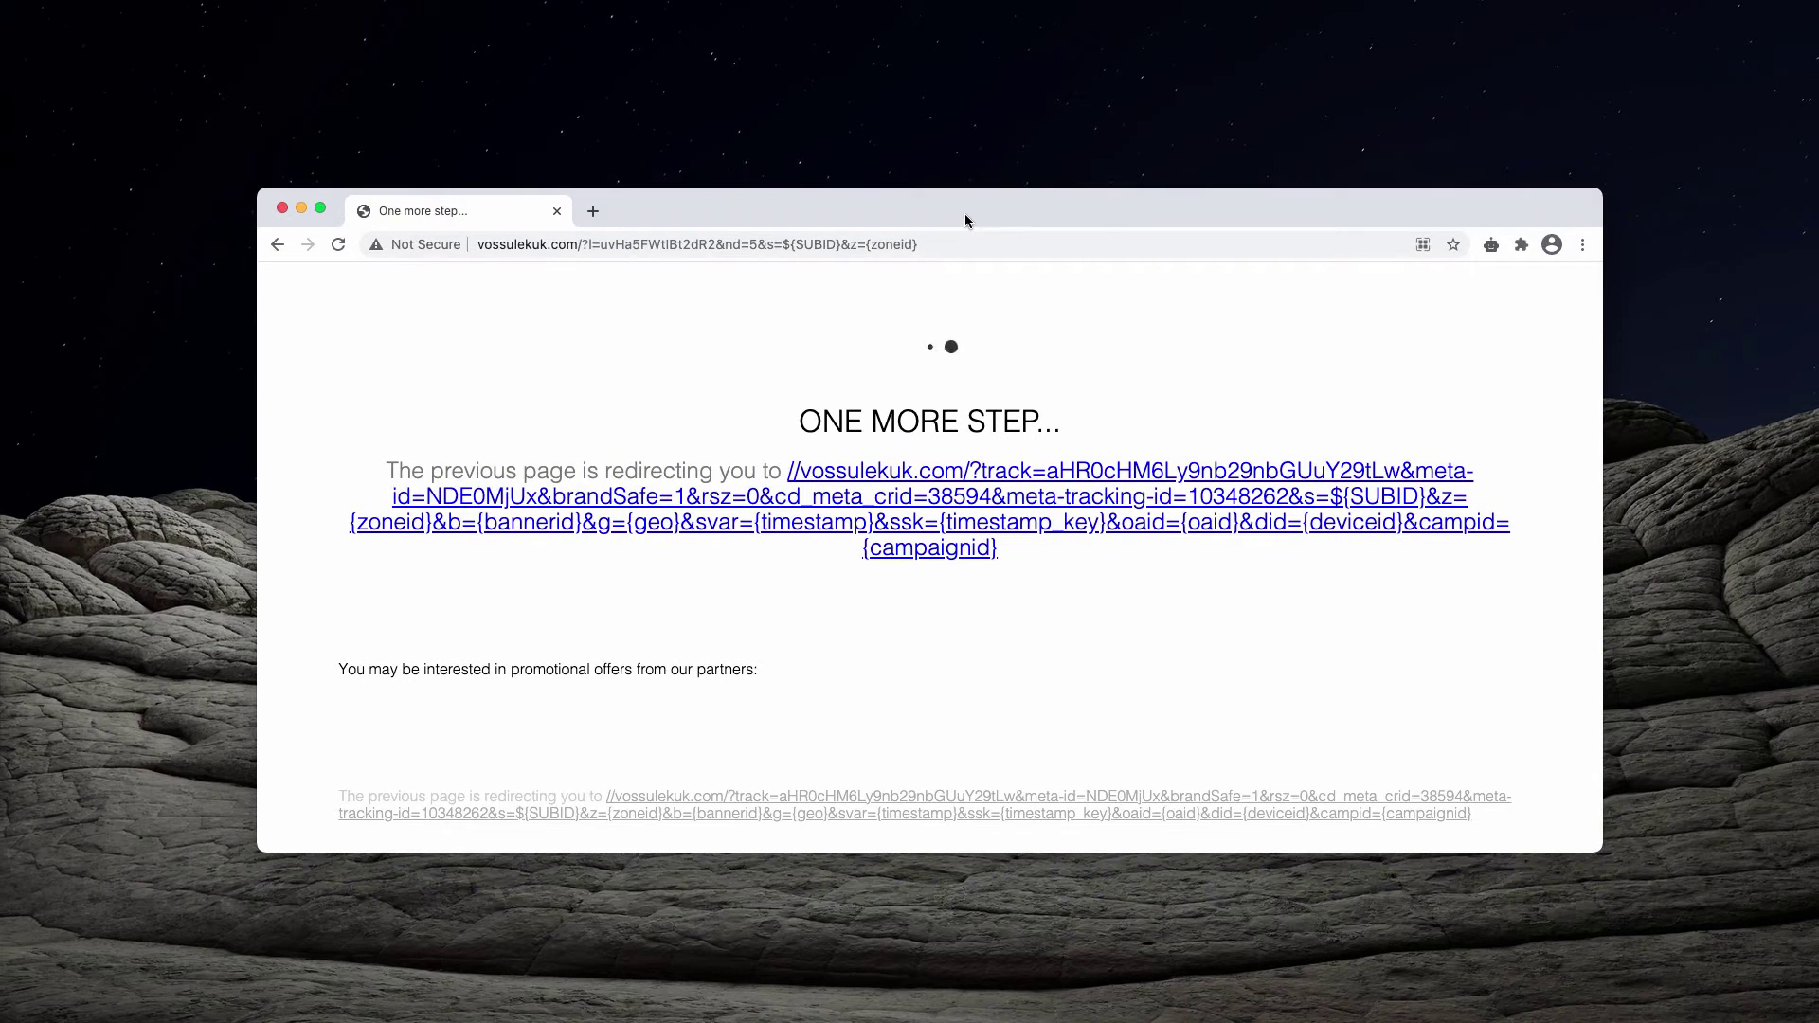
pyautogui.click(1582, 245)
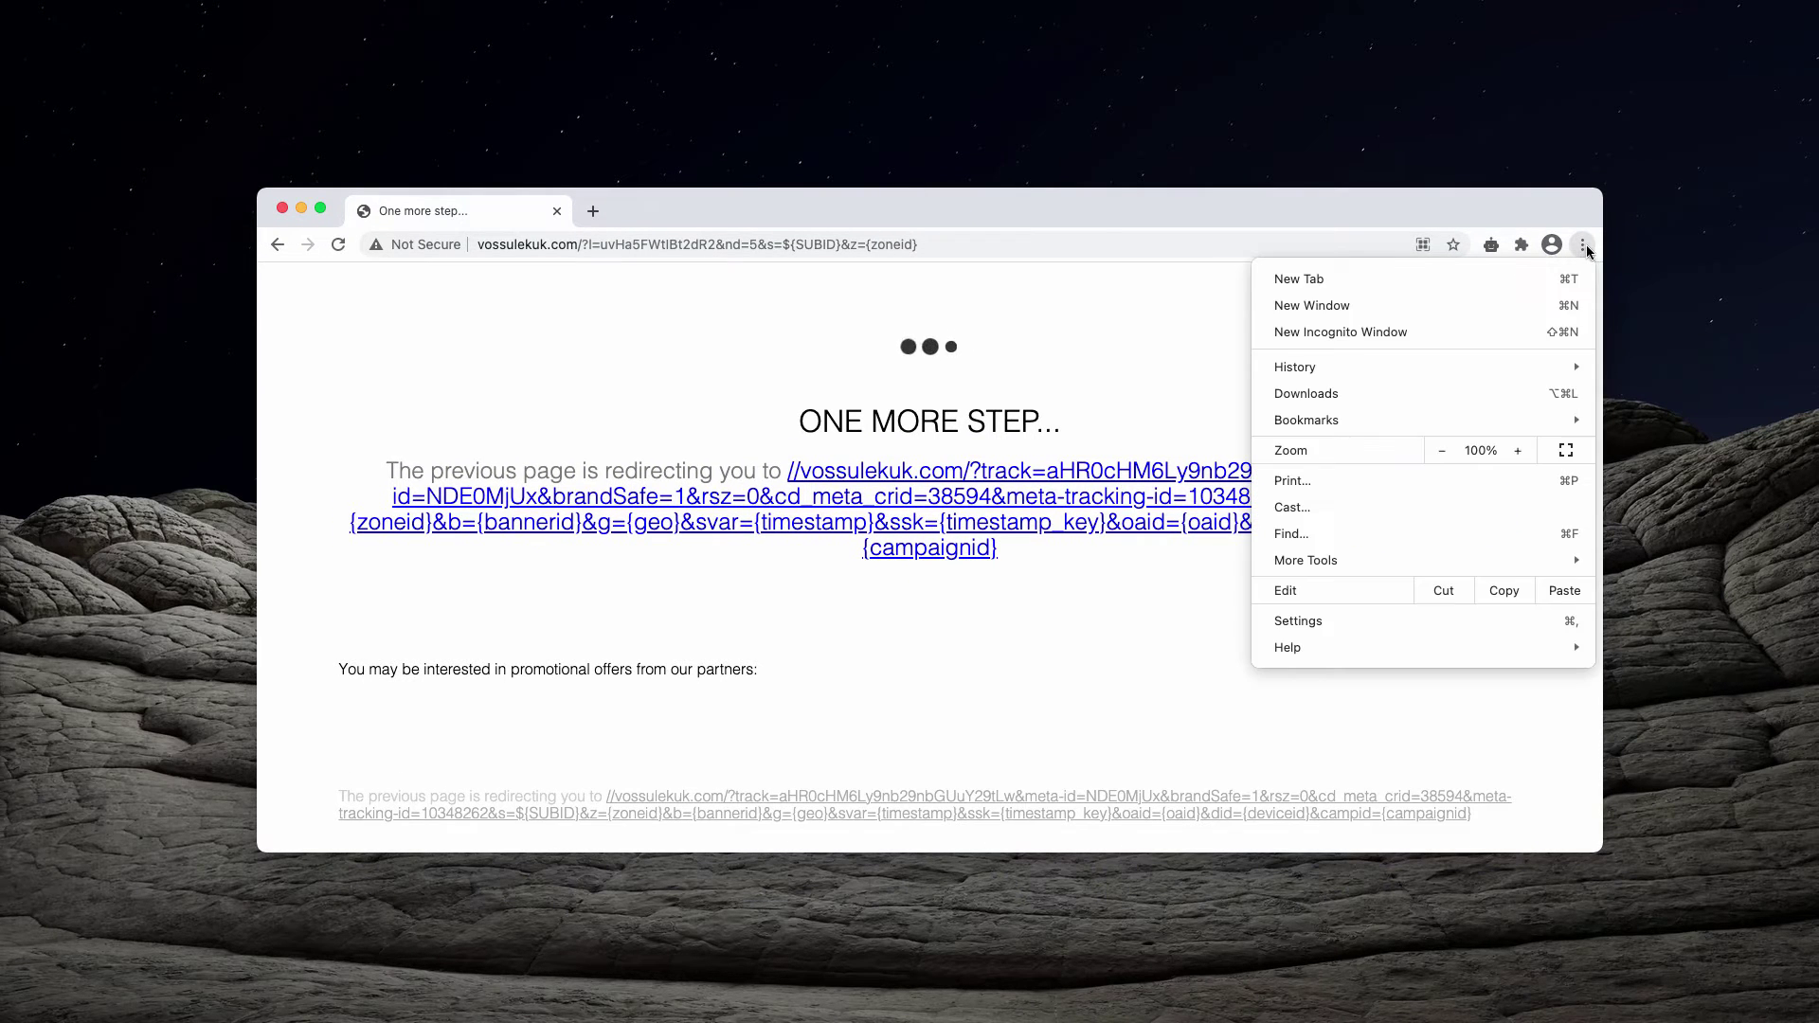
pyautogui.click(1305, 621)
pyautogui.scroll(-10, 723, 664)
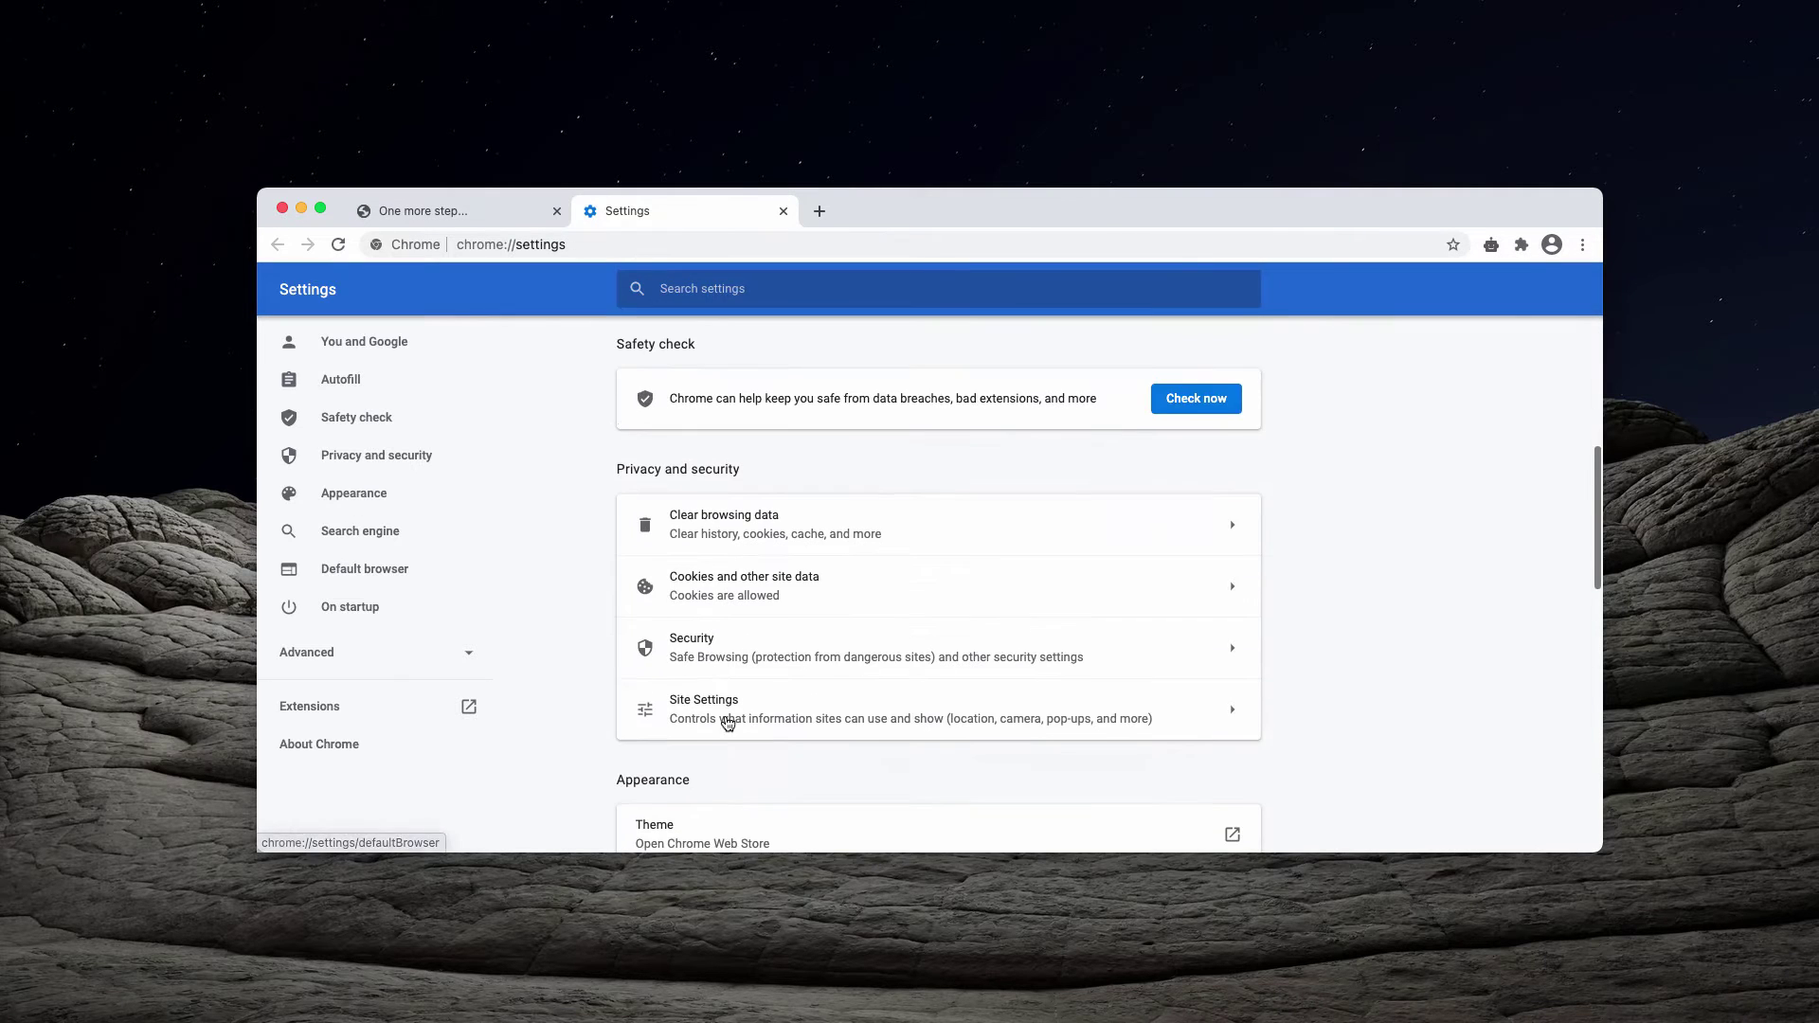
pyautogui.click(741, 622)
pyautogui.scroll(-5, 734, 664)
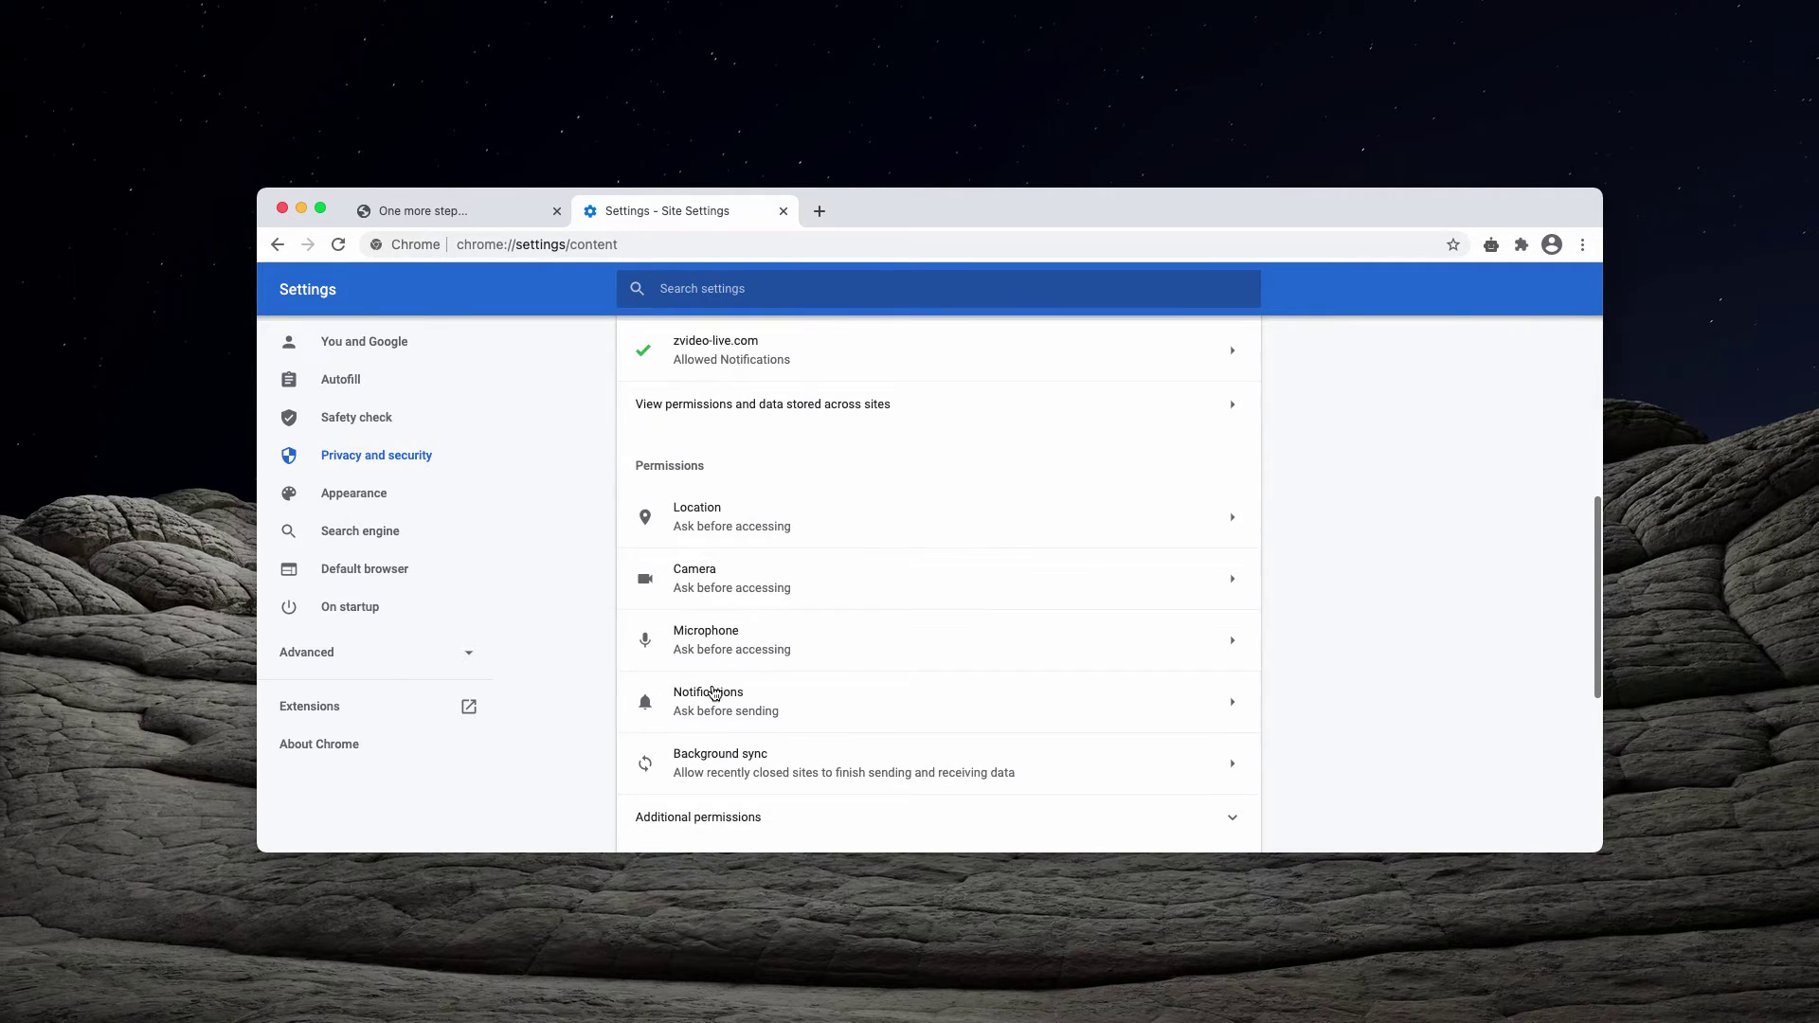
pyautogui.click(723, 710)
pyautogui.scroll(-3, 722, 710)
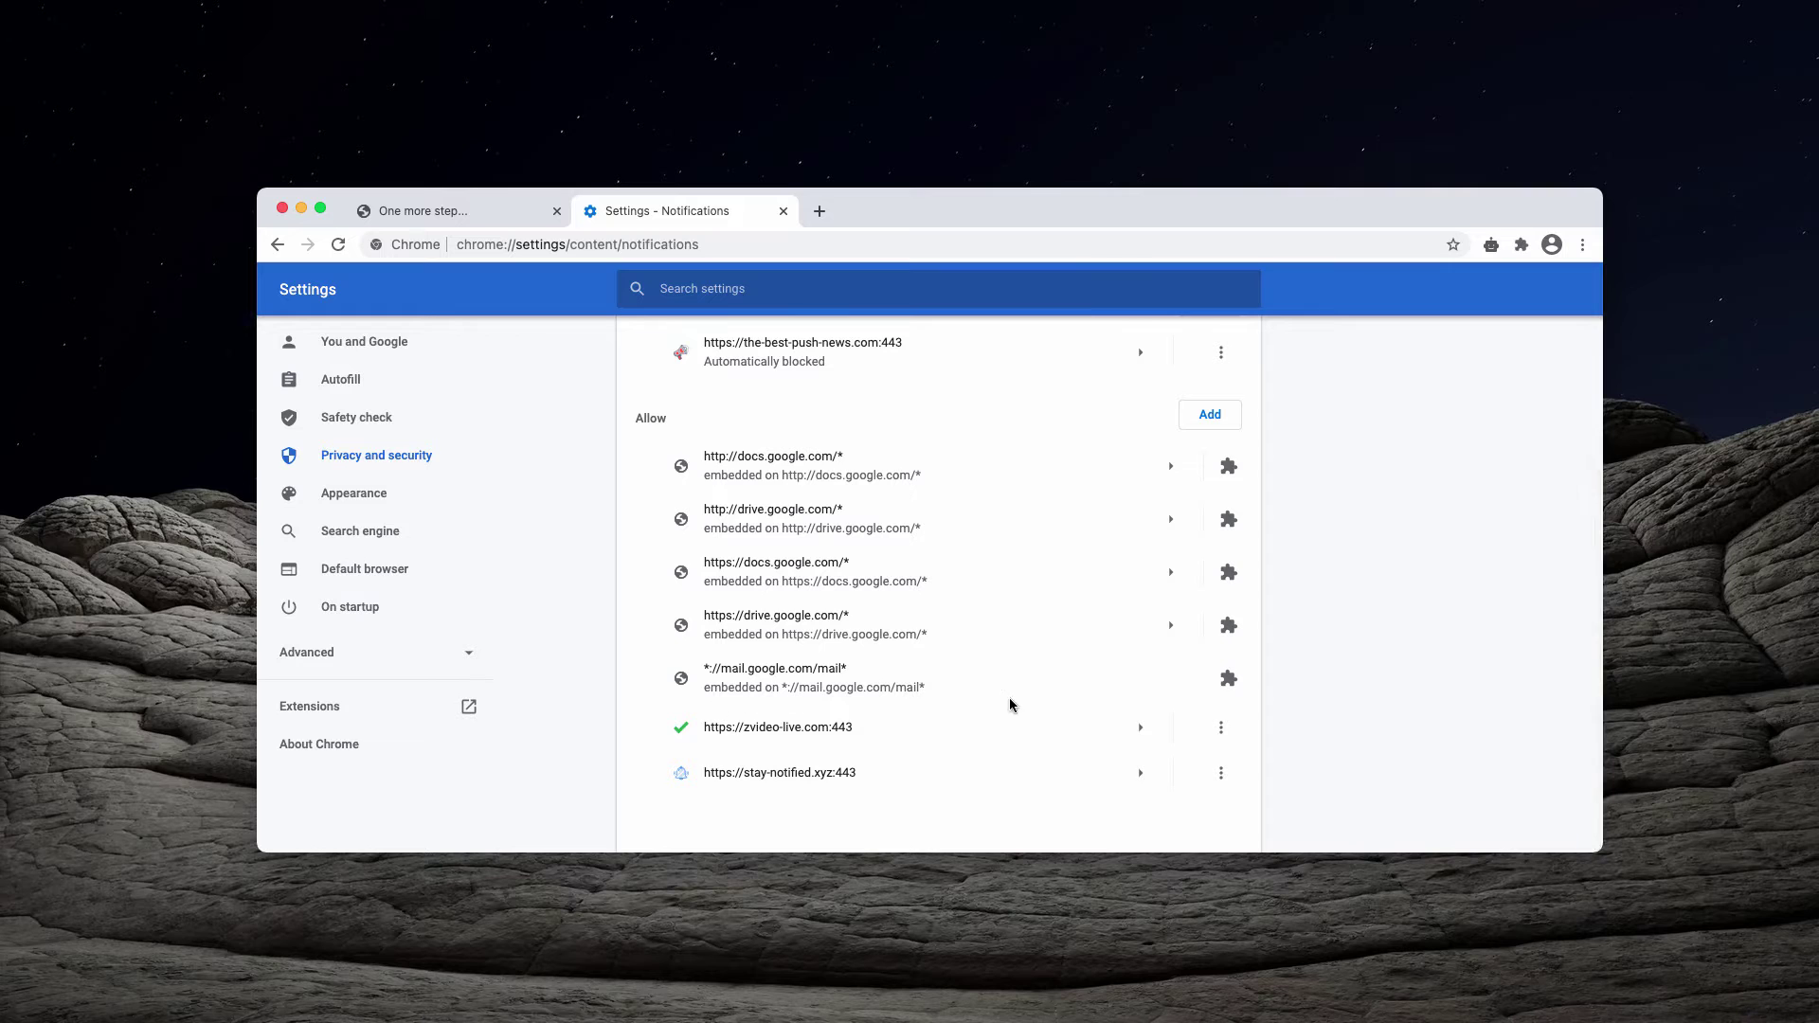
pyautogui.scroll(3, 1025, 700)
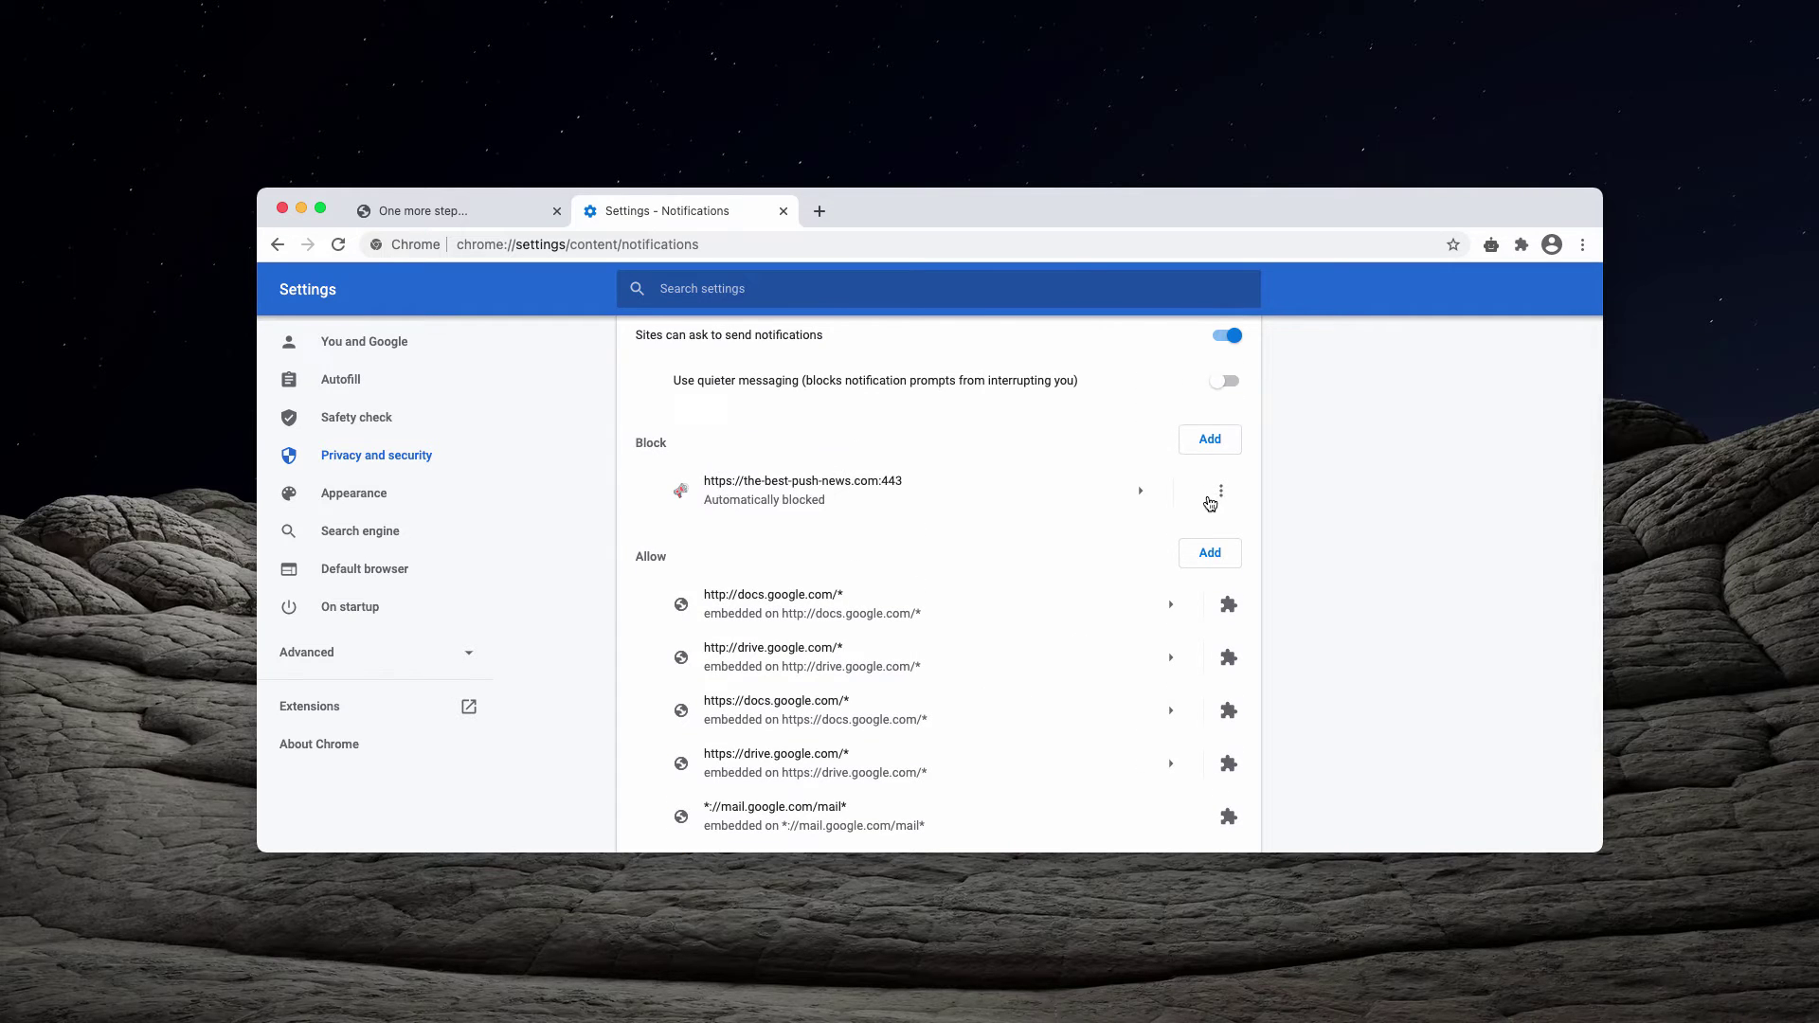
# Remove the-best-push-news.com from Block, and zvideo-live.com and stay-notified.xyz from Allow.
pyautogui.click(1219, 491)
pyautogui.click(1173, 559)
pyautogui.scroll(-1, 550, 475)
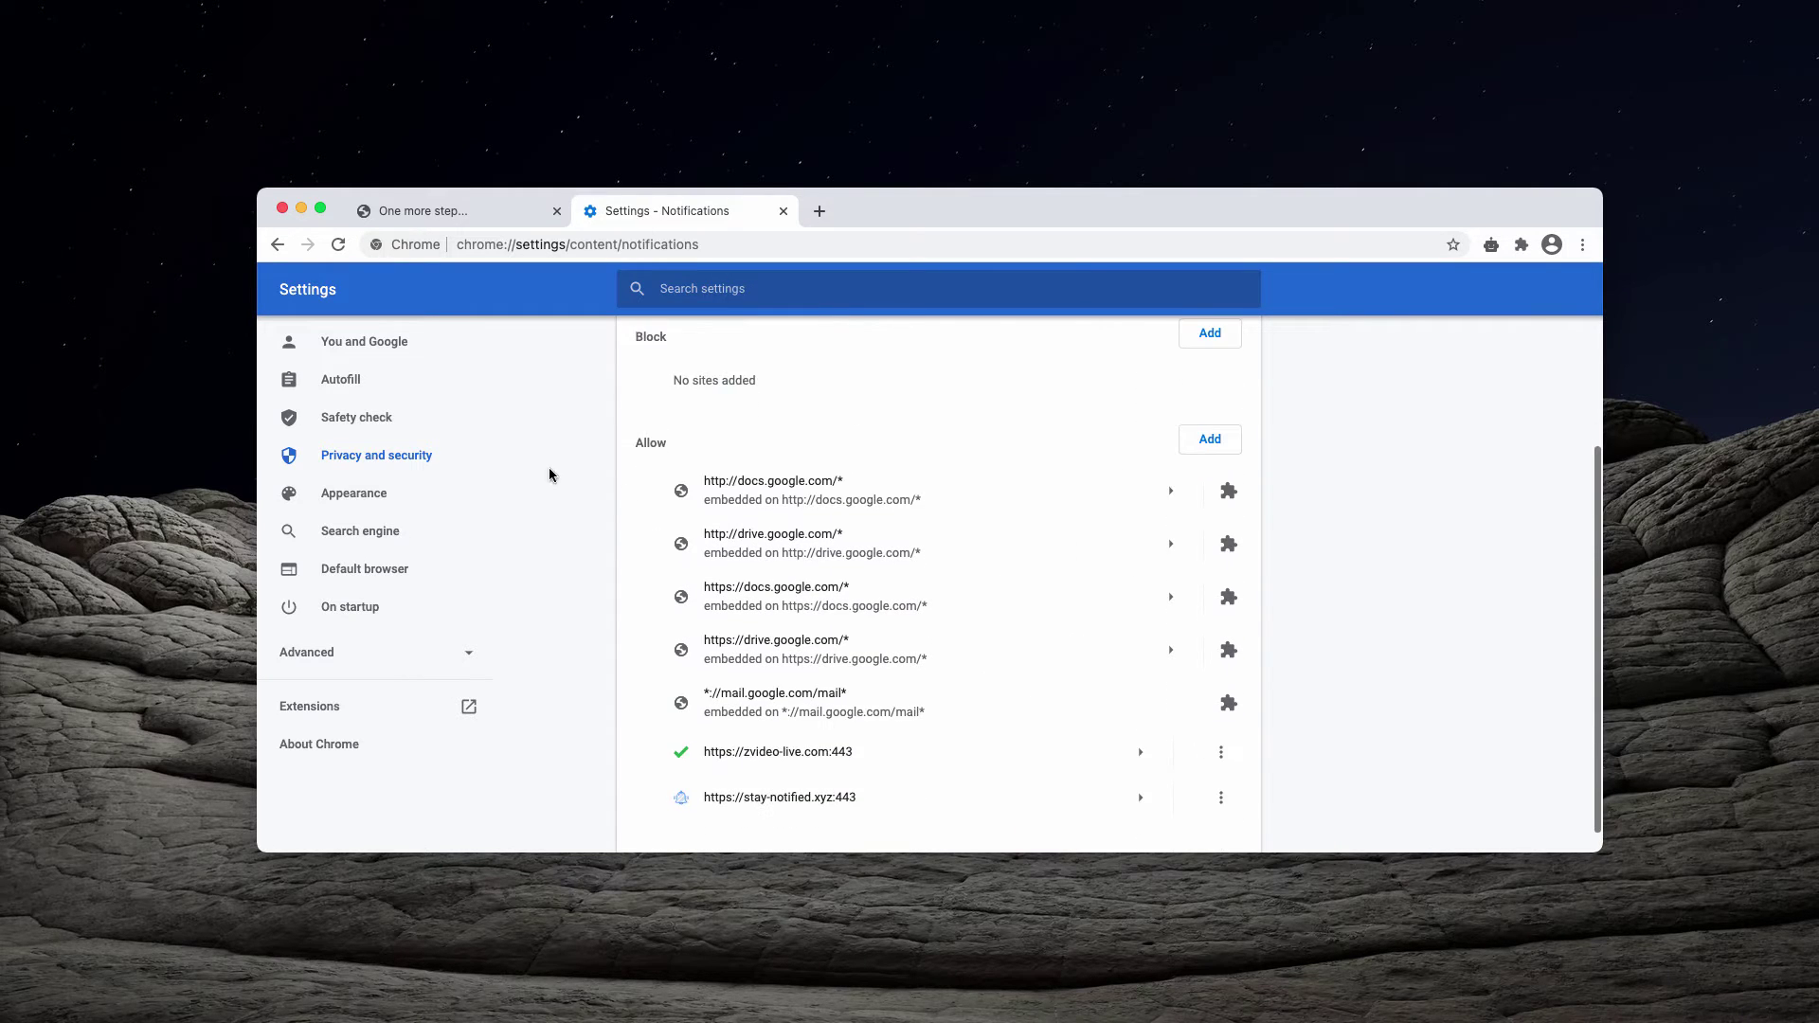
pyautogui.click(1220, 727)
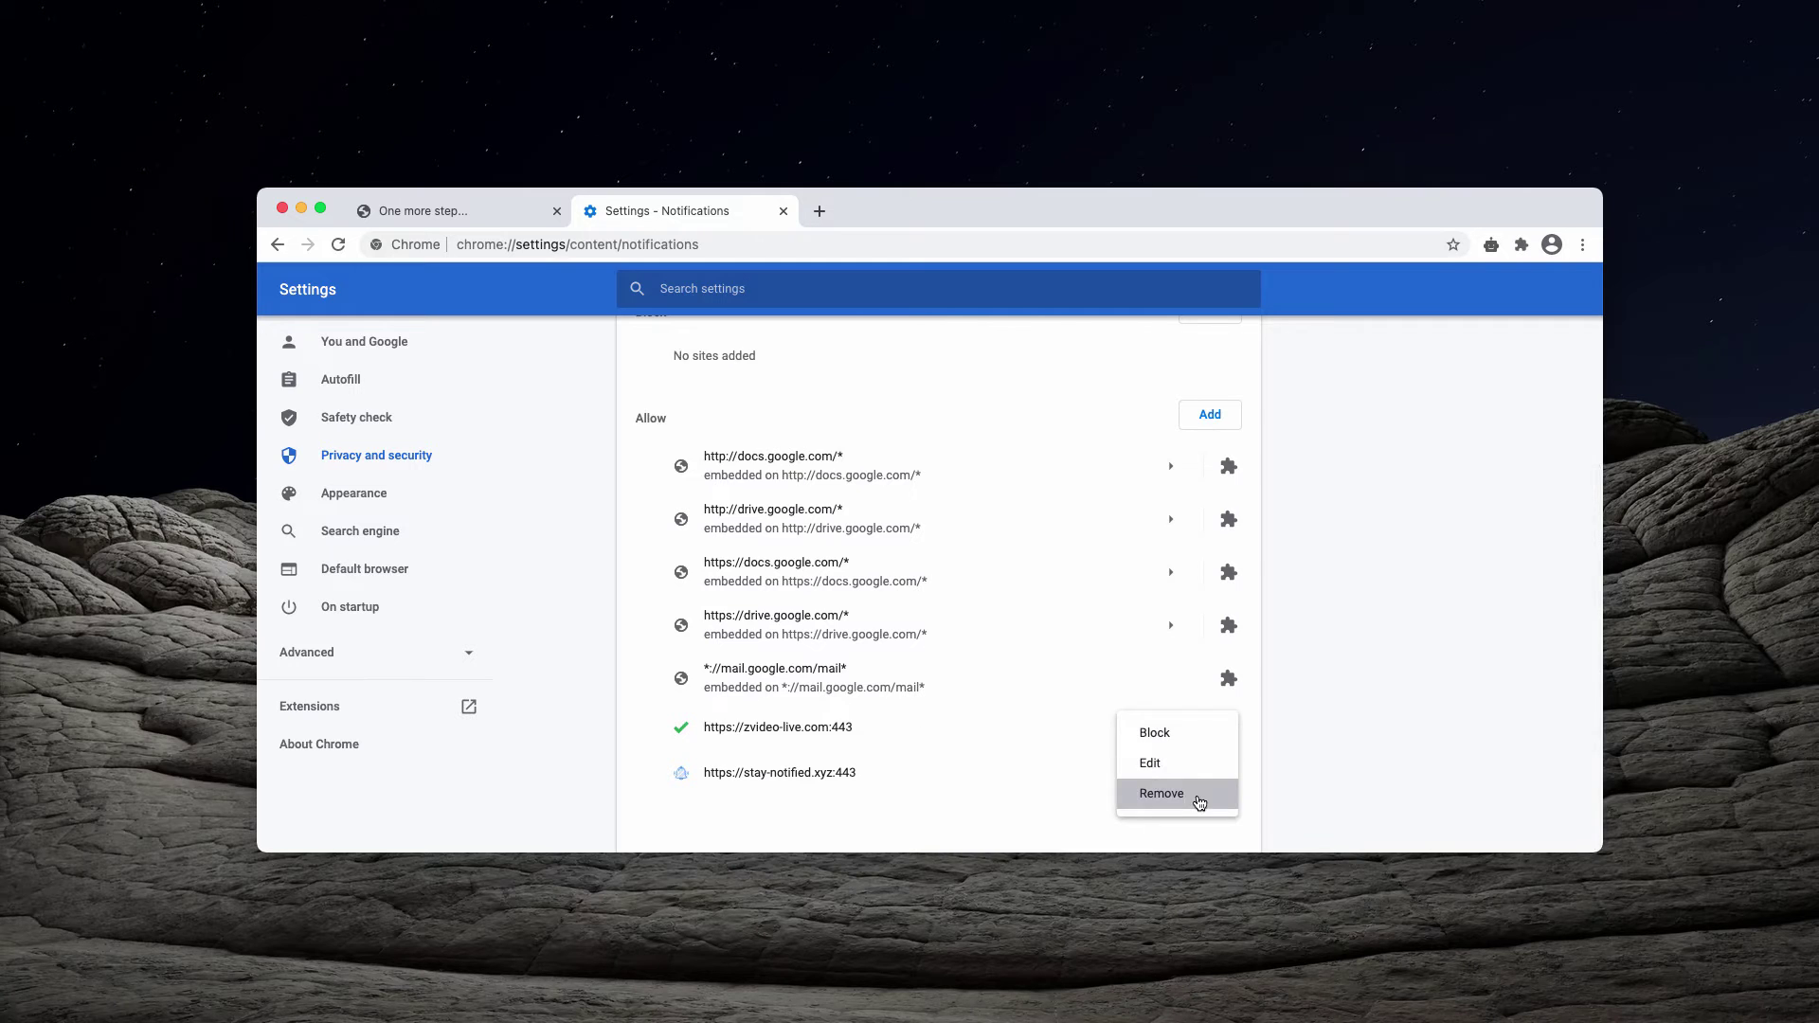
pyautogui.click(1203, 796)
pyautogui.click(1223, 777)
pyautogui.click(1195, 767)
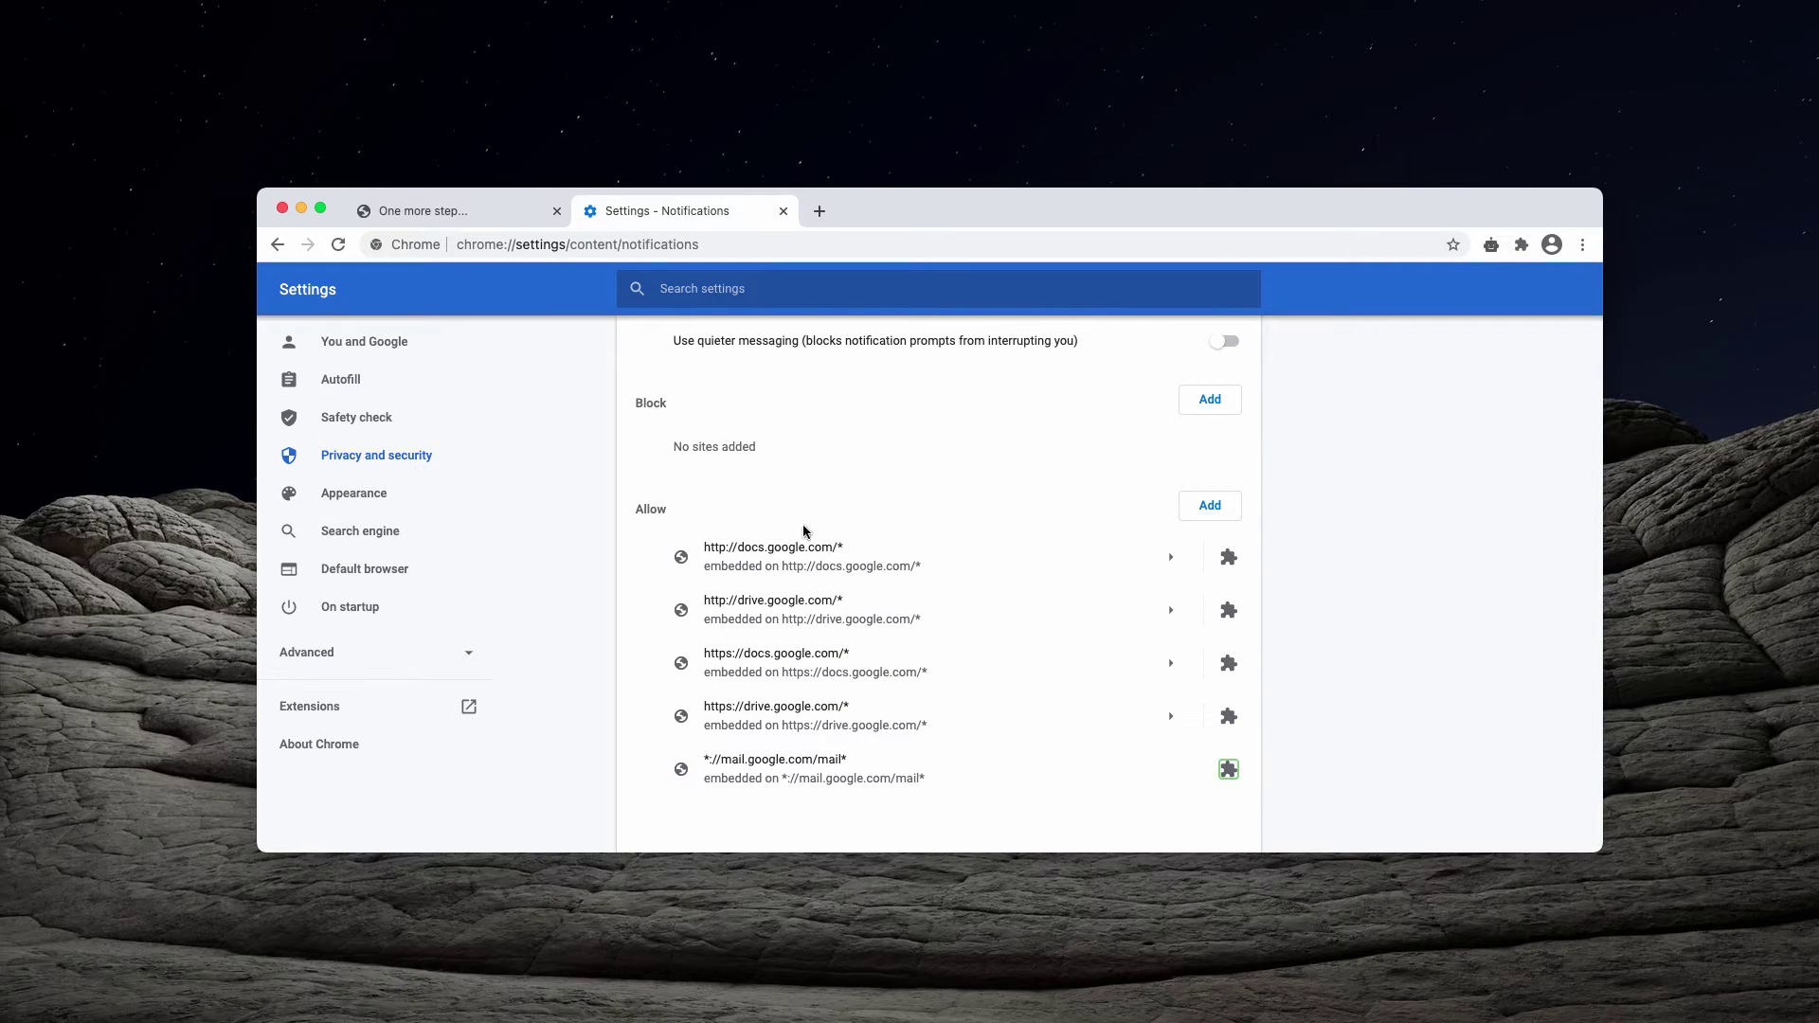
pyautogui.tripleClick(704, 445)
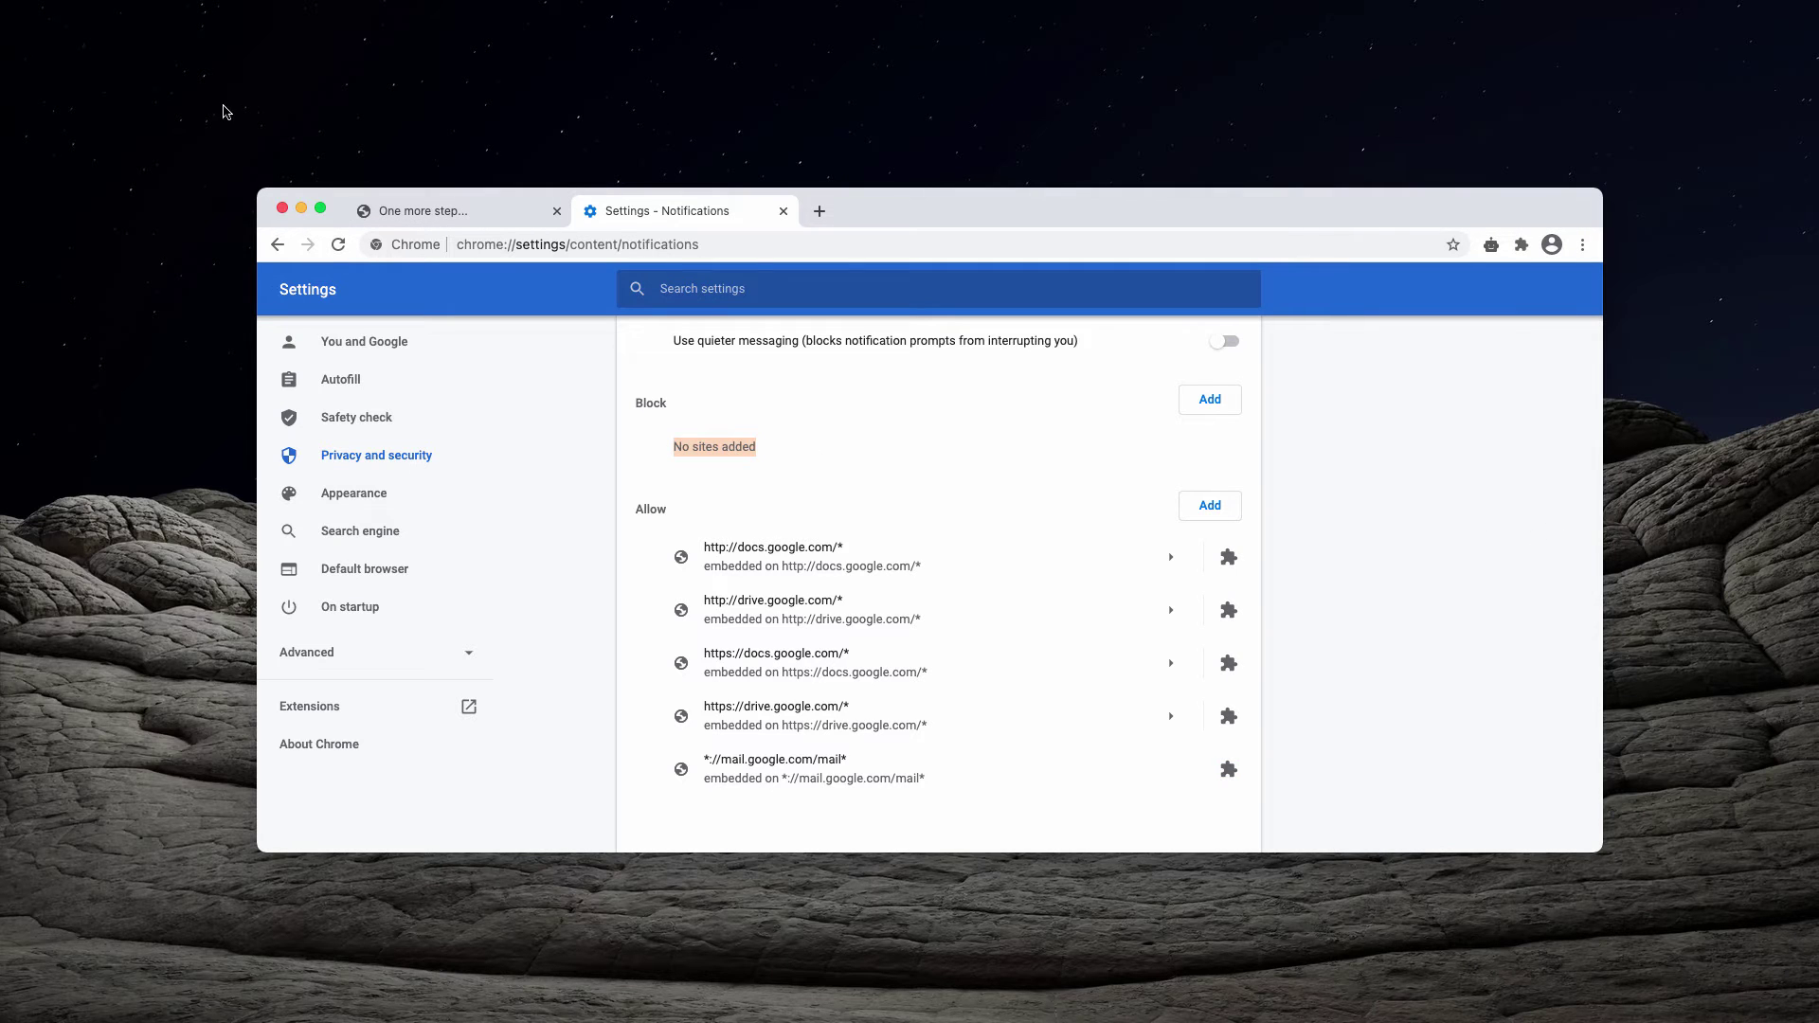
# Close the settings tab and the One more step page, then go to combocleaner.com.
pyautogui.click(784, 211)
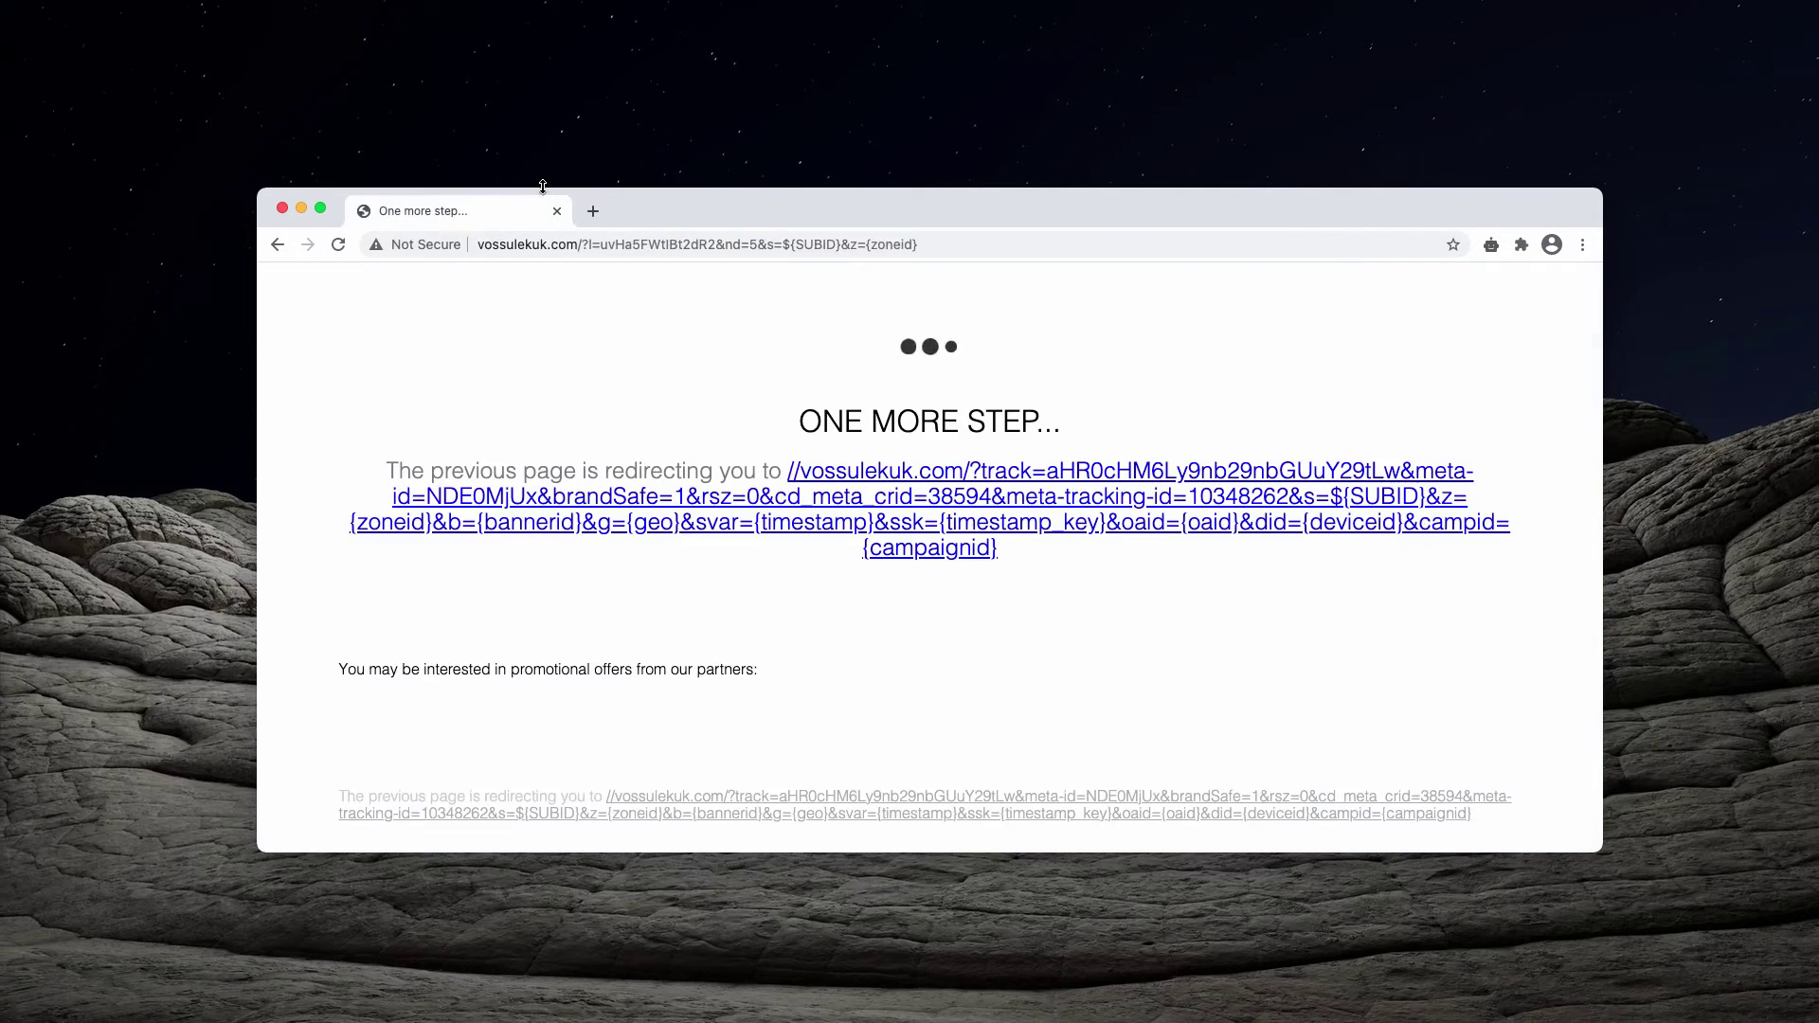
pyautogui.click(589, 211)
pyautogui.click(556, 212)
pyautogui.click(876, 651)
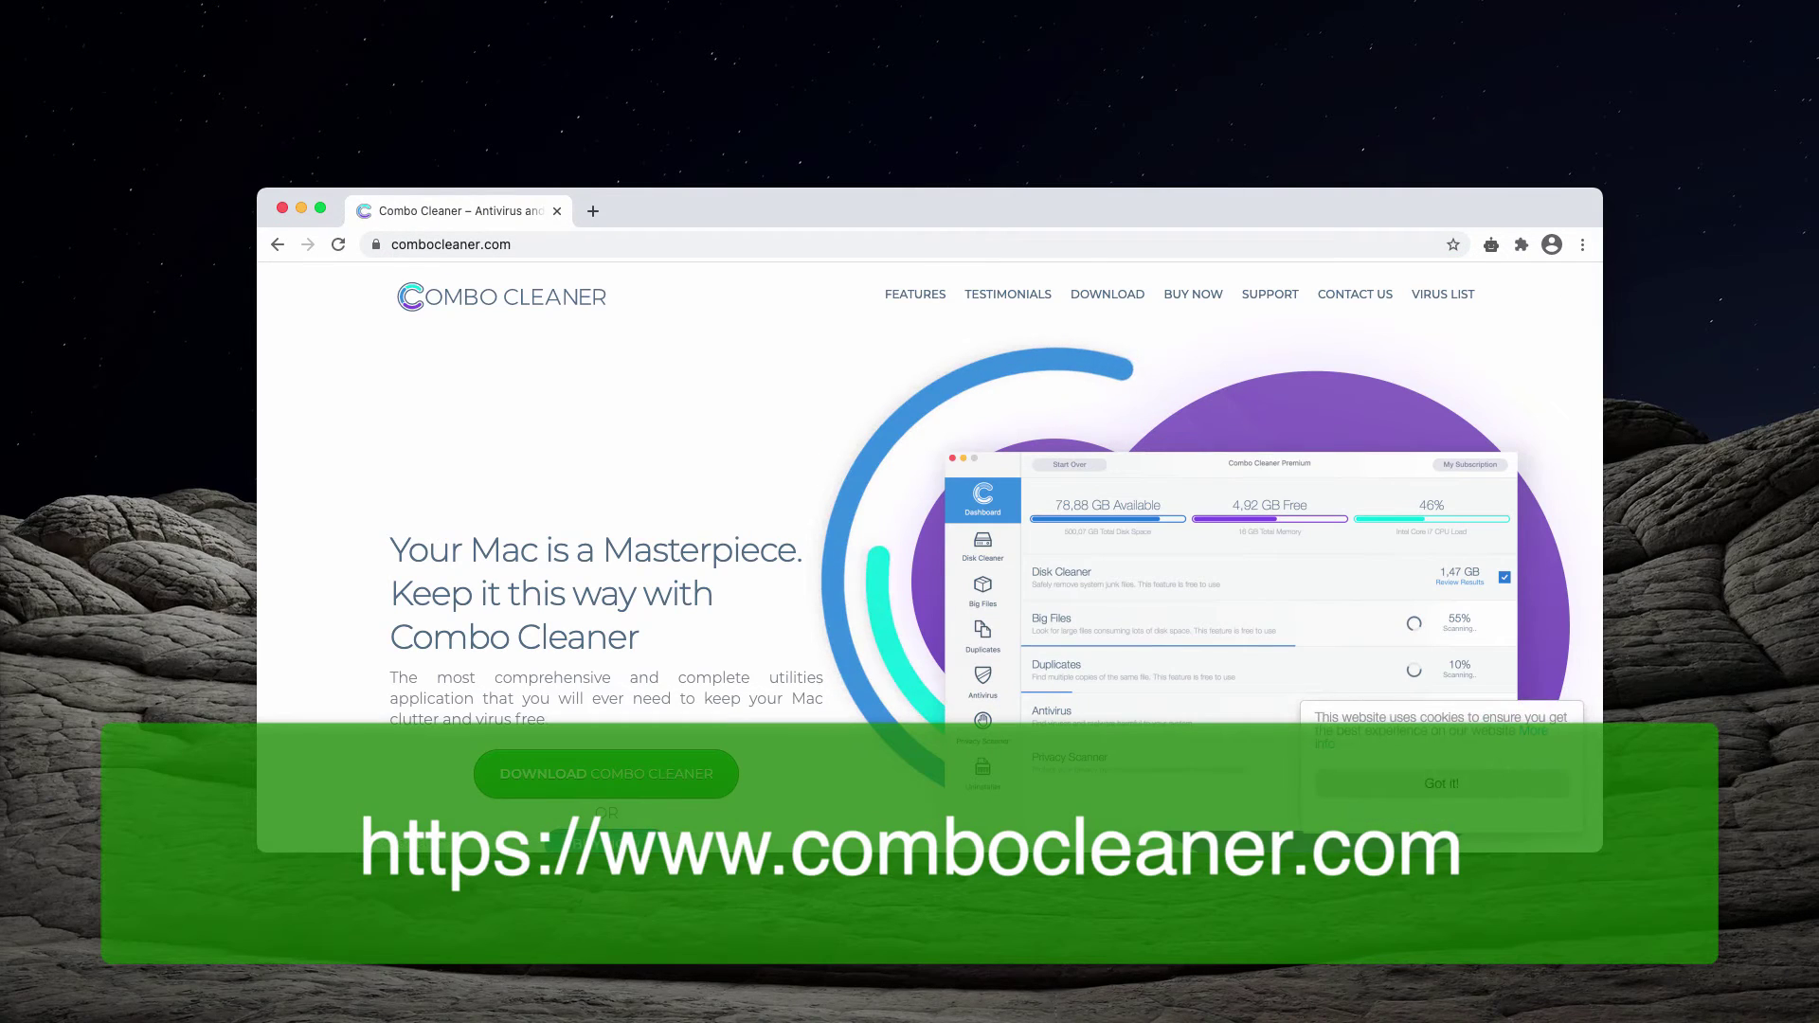
pyautogui.moveTo(951, 205); pyautogui.dragTo(947, 208)
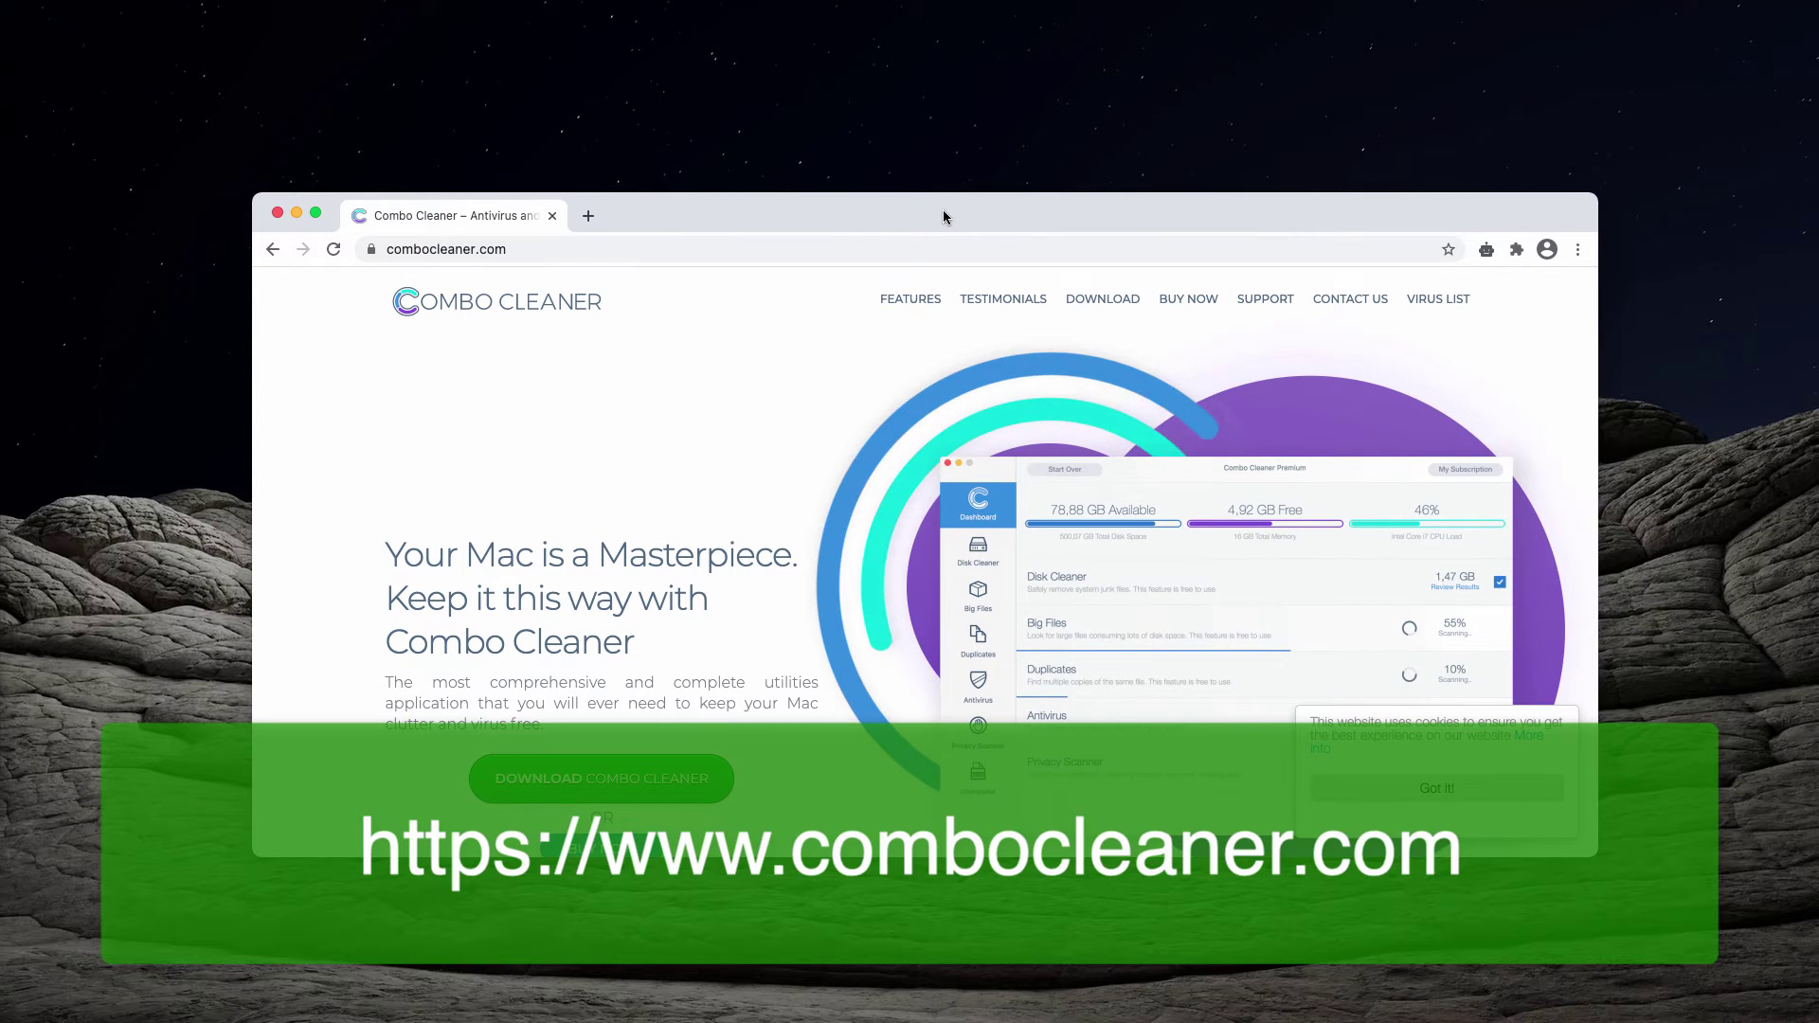
pyautogui.click(384, 249)
pyautogui.click(466, 248)
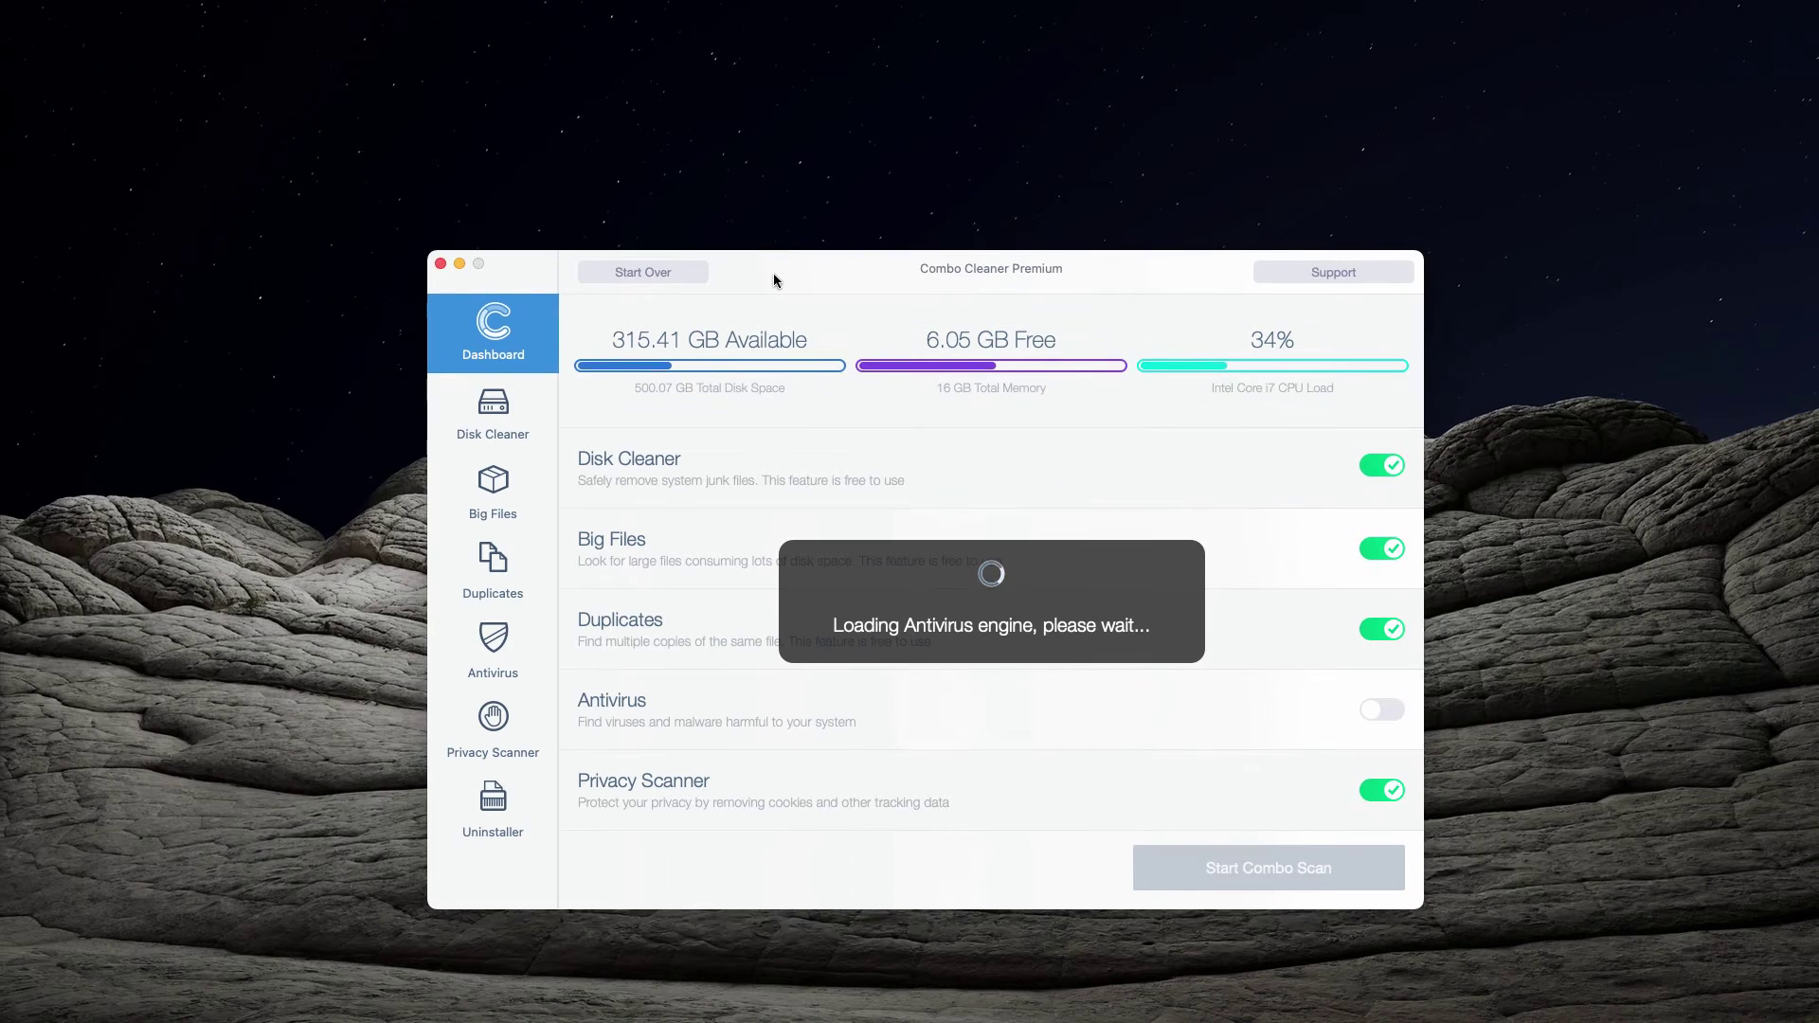
# Run Combo Cleaner's full Combo Scan of the Mac.
pyautogui.moveTo(773, 280); pyautogui.dragTo(761, 236)
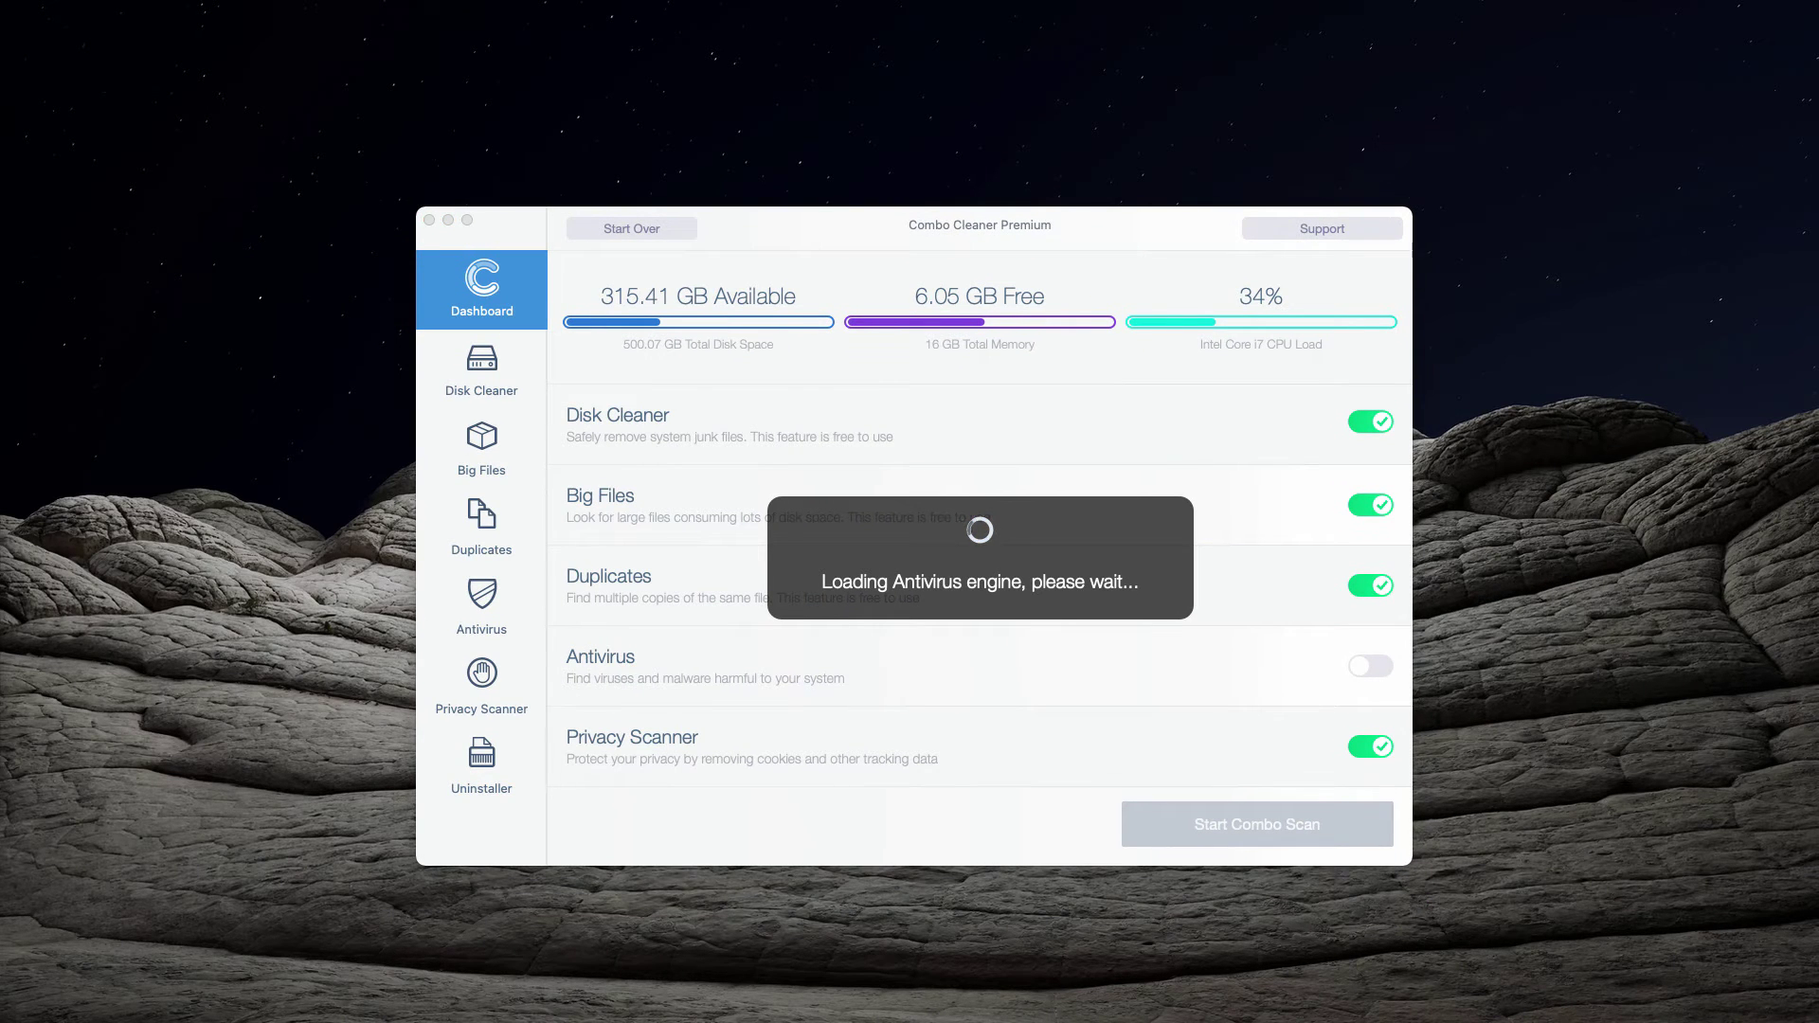
pyautogui.moveTo(942, 219); pyautogui.dragTo(940, 204)
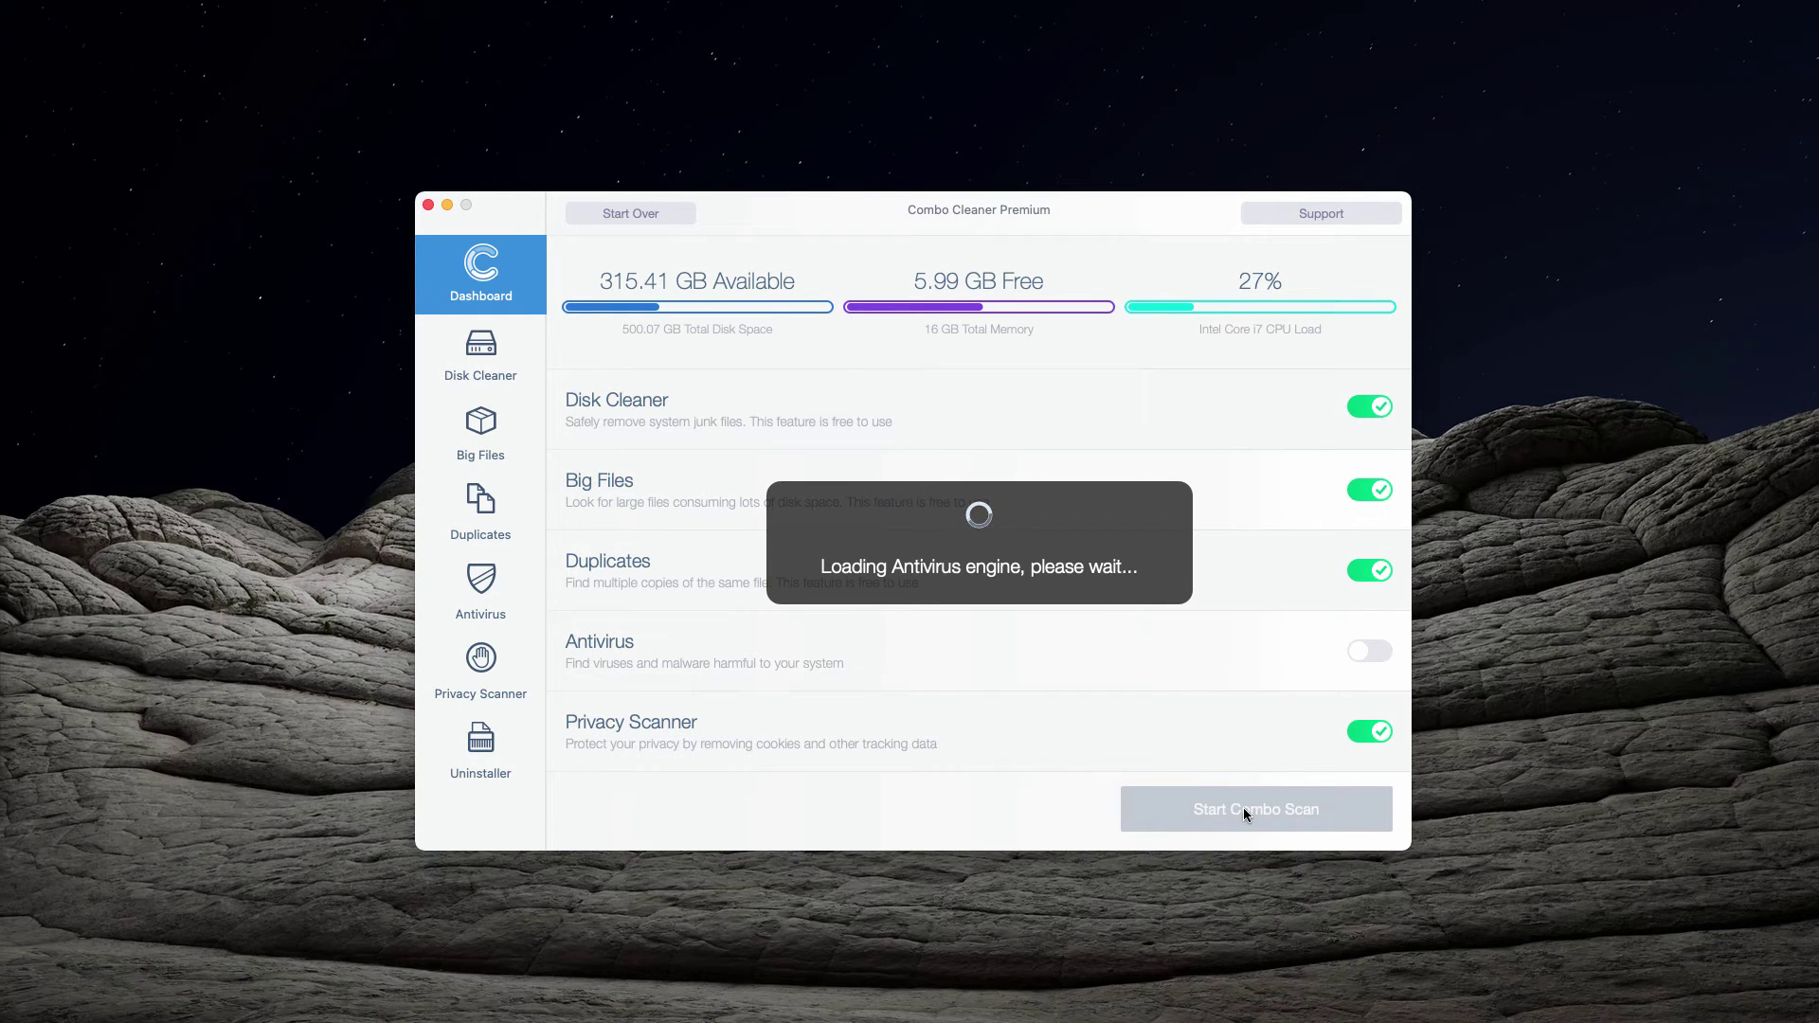
pyautogui.click(1243, 807)
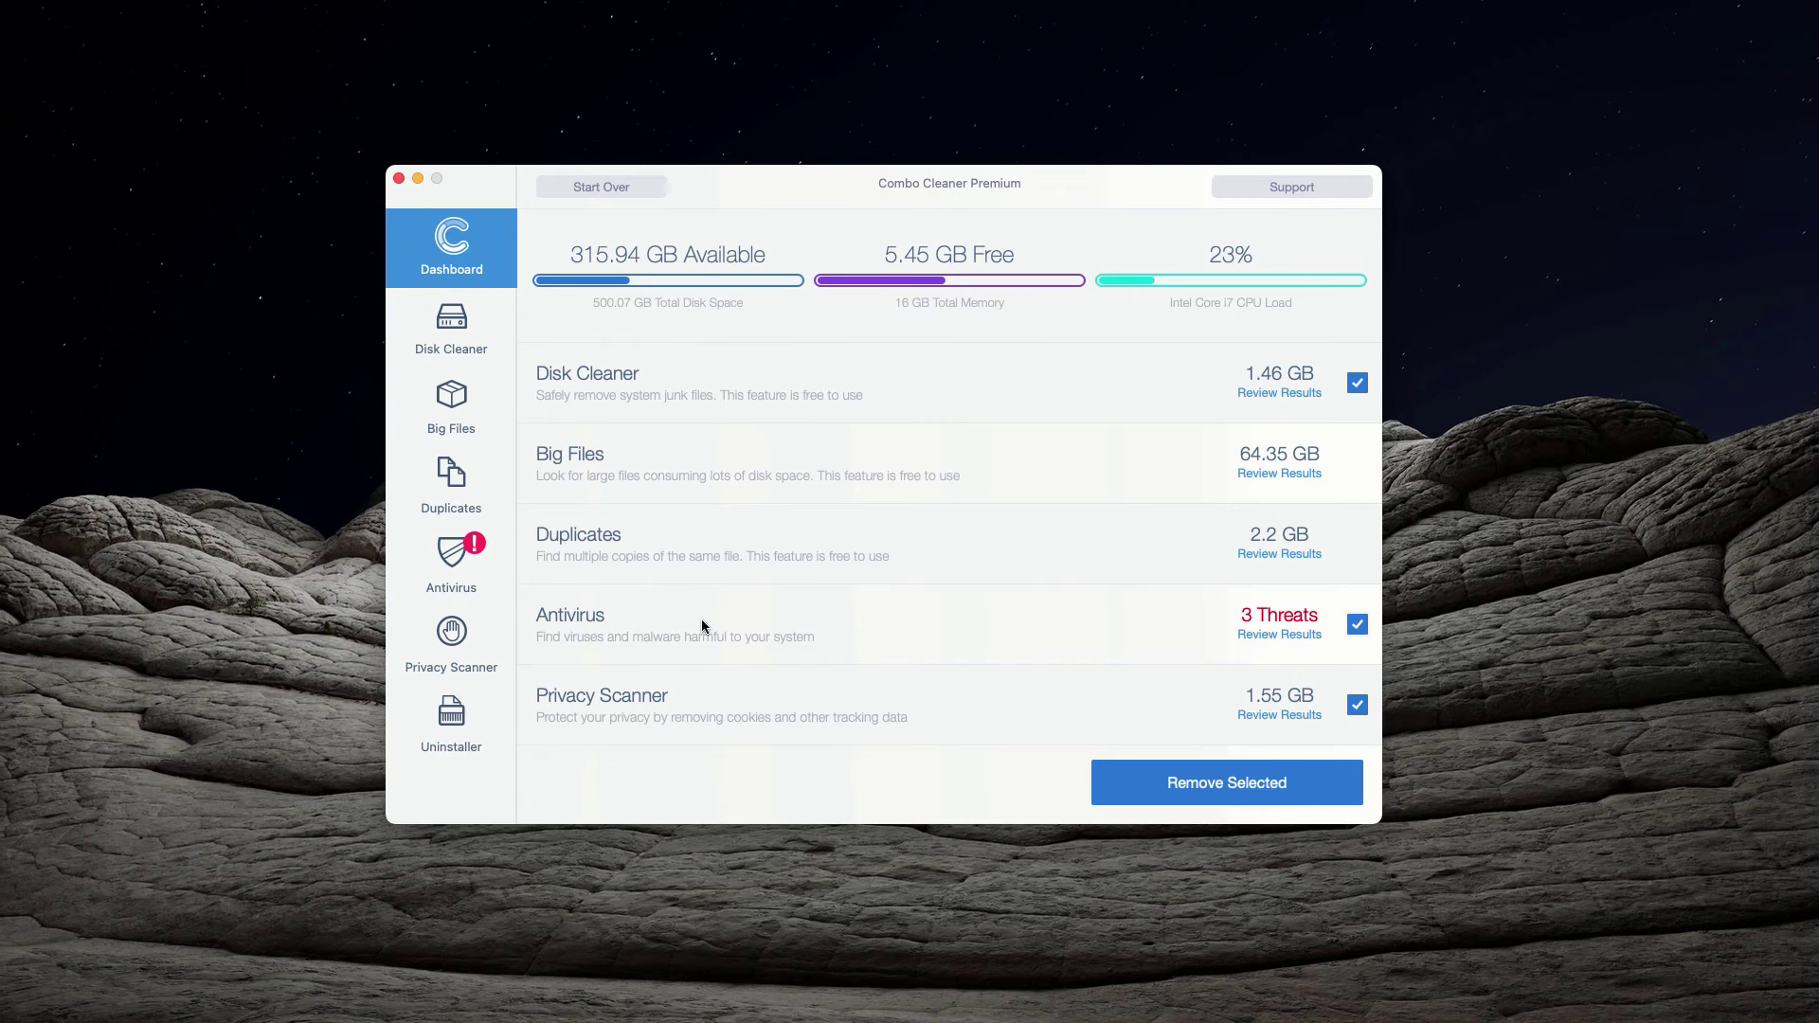
# Open the Antivirus results and reveal the infected Install.dmg in Finder.
pyautogui.click(1281, 635)
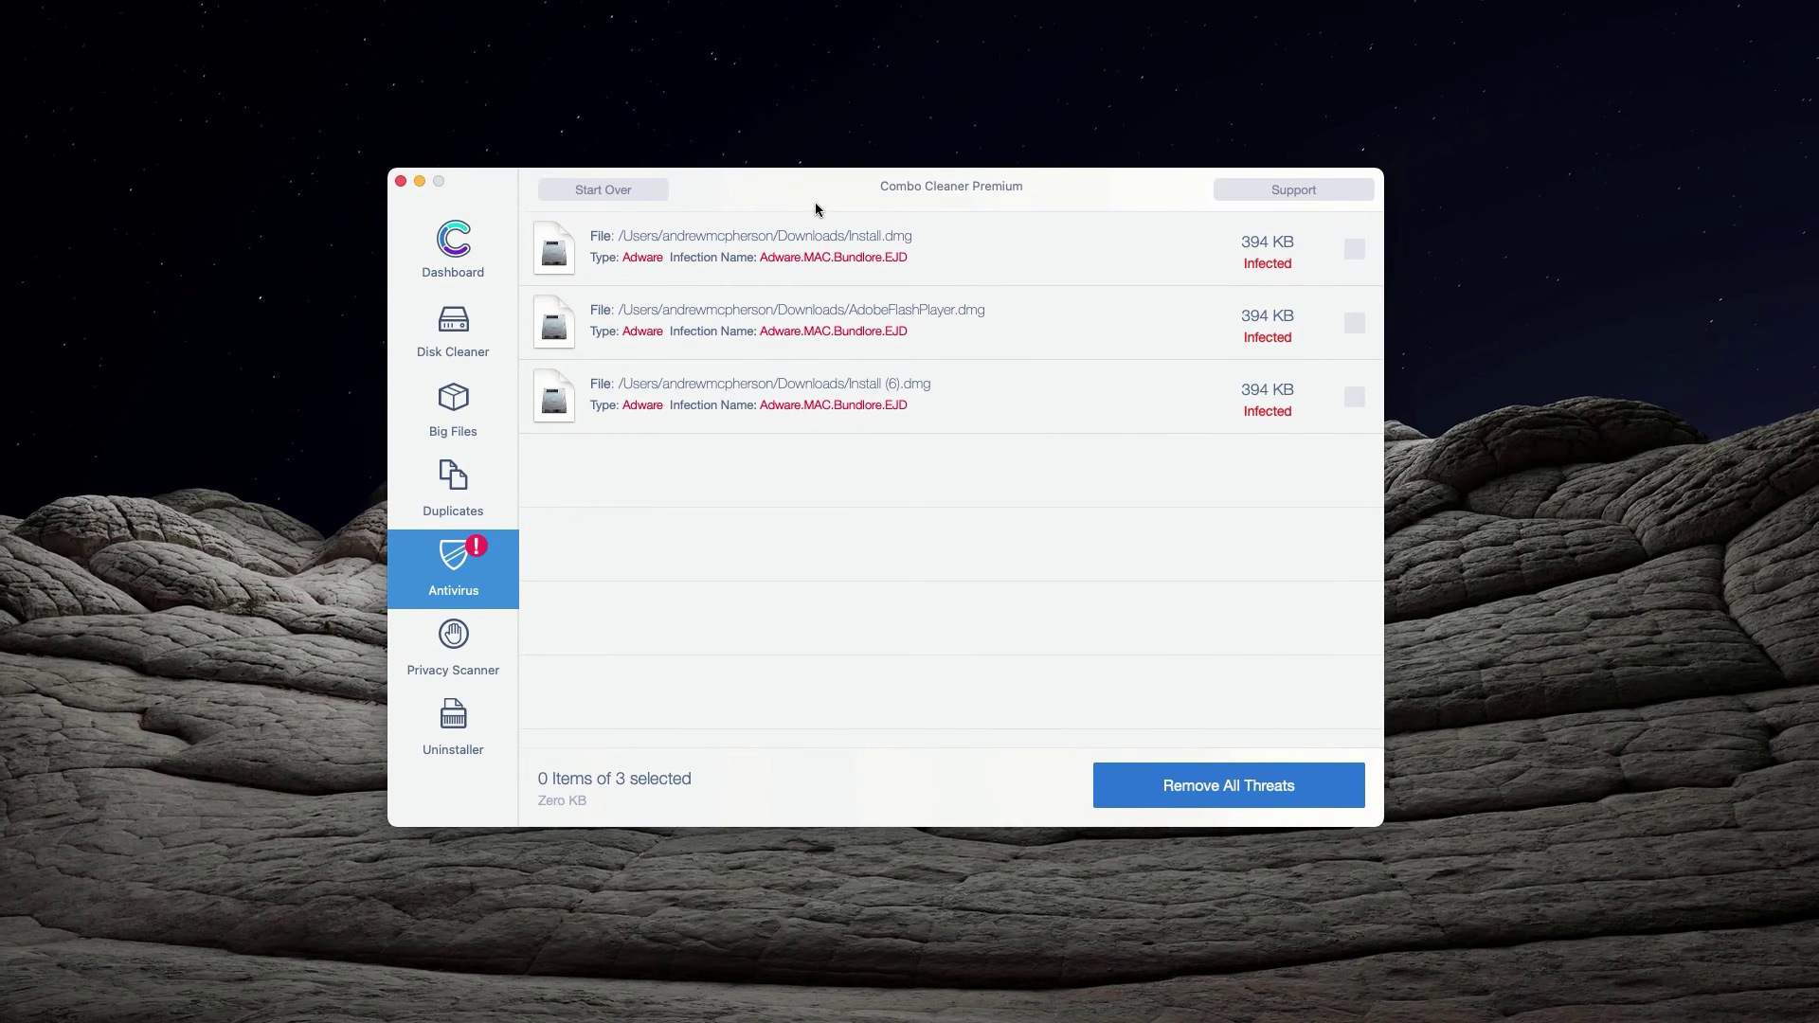
pyautogui.moveTo(904, 247)
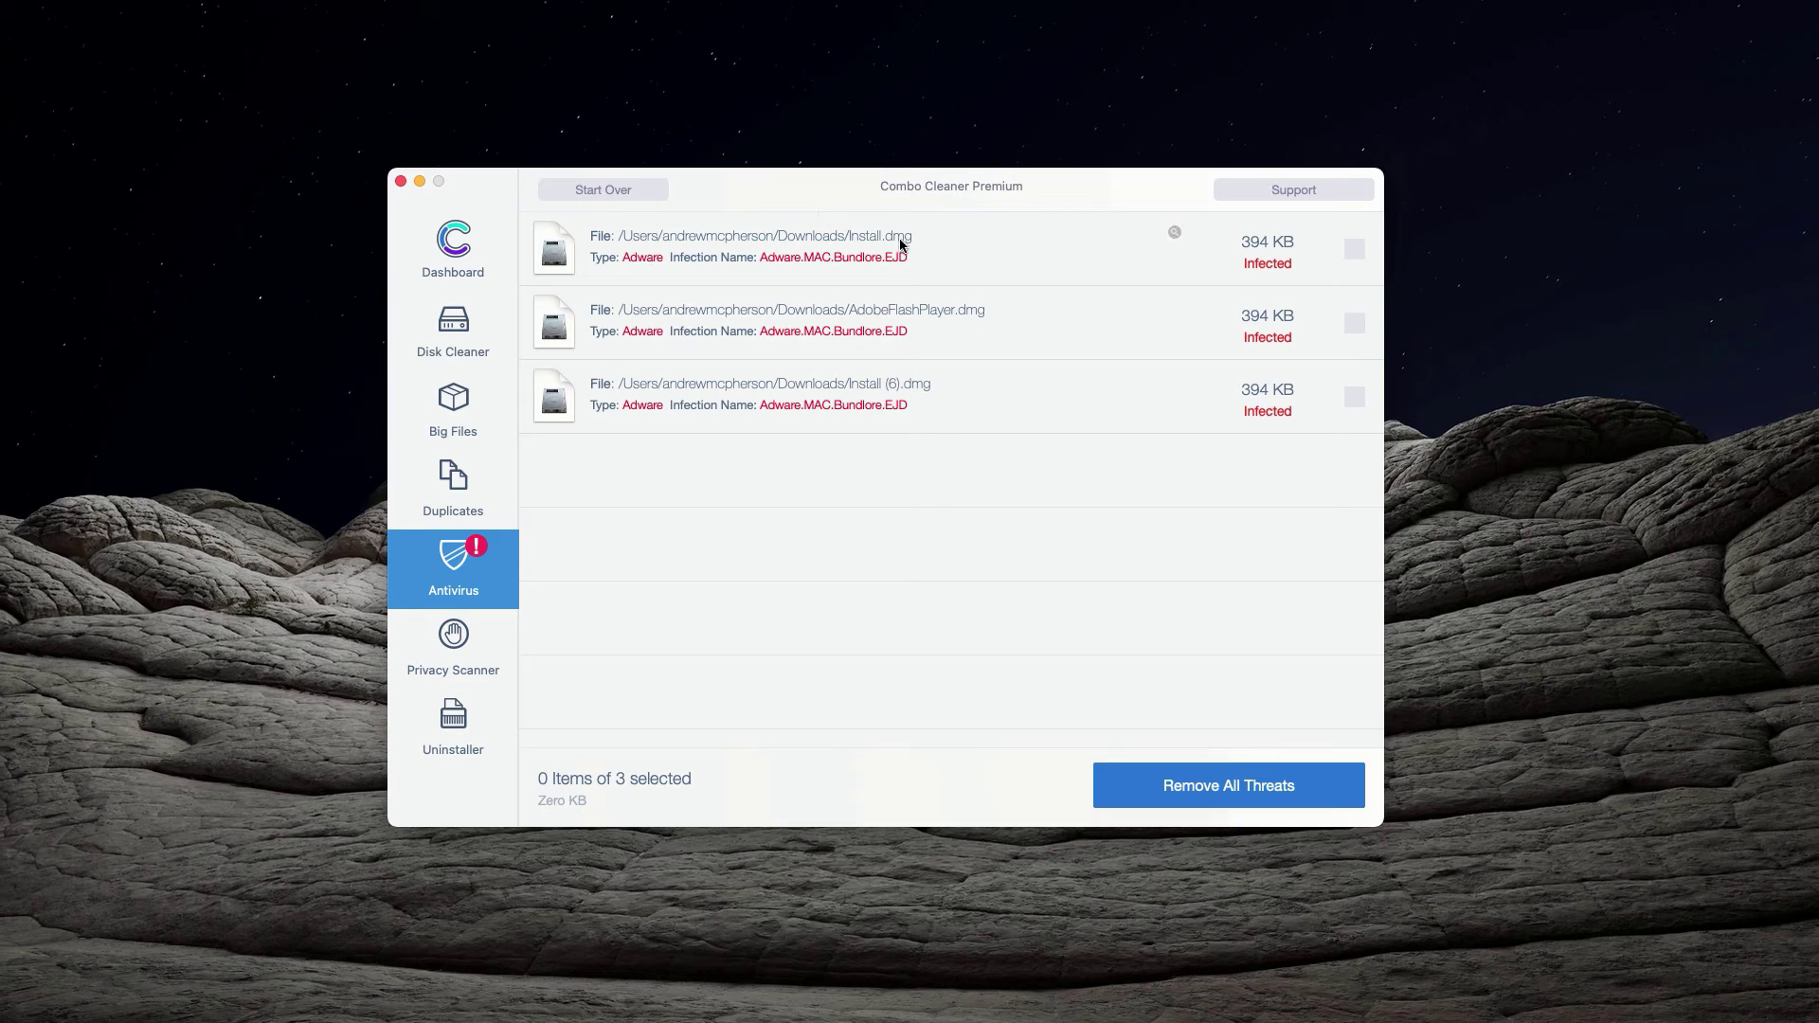
pyautogui.click(1175, 235)
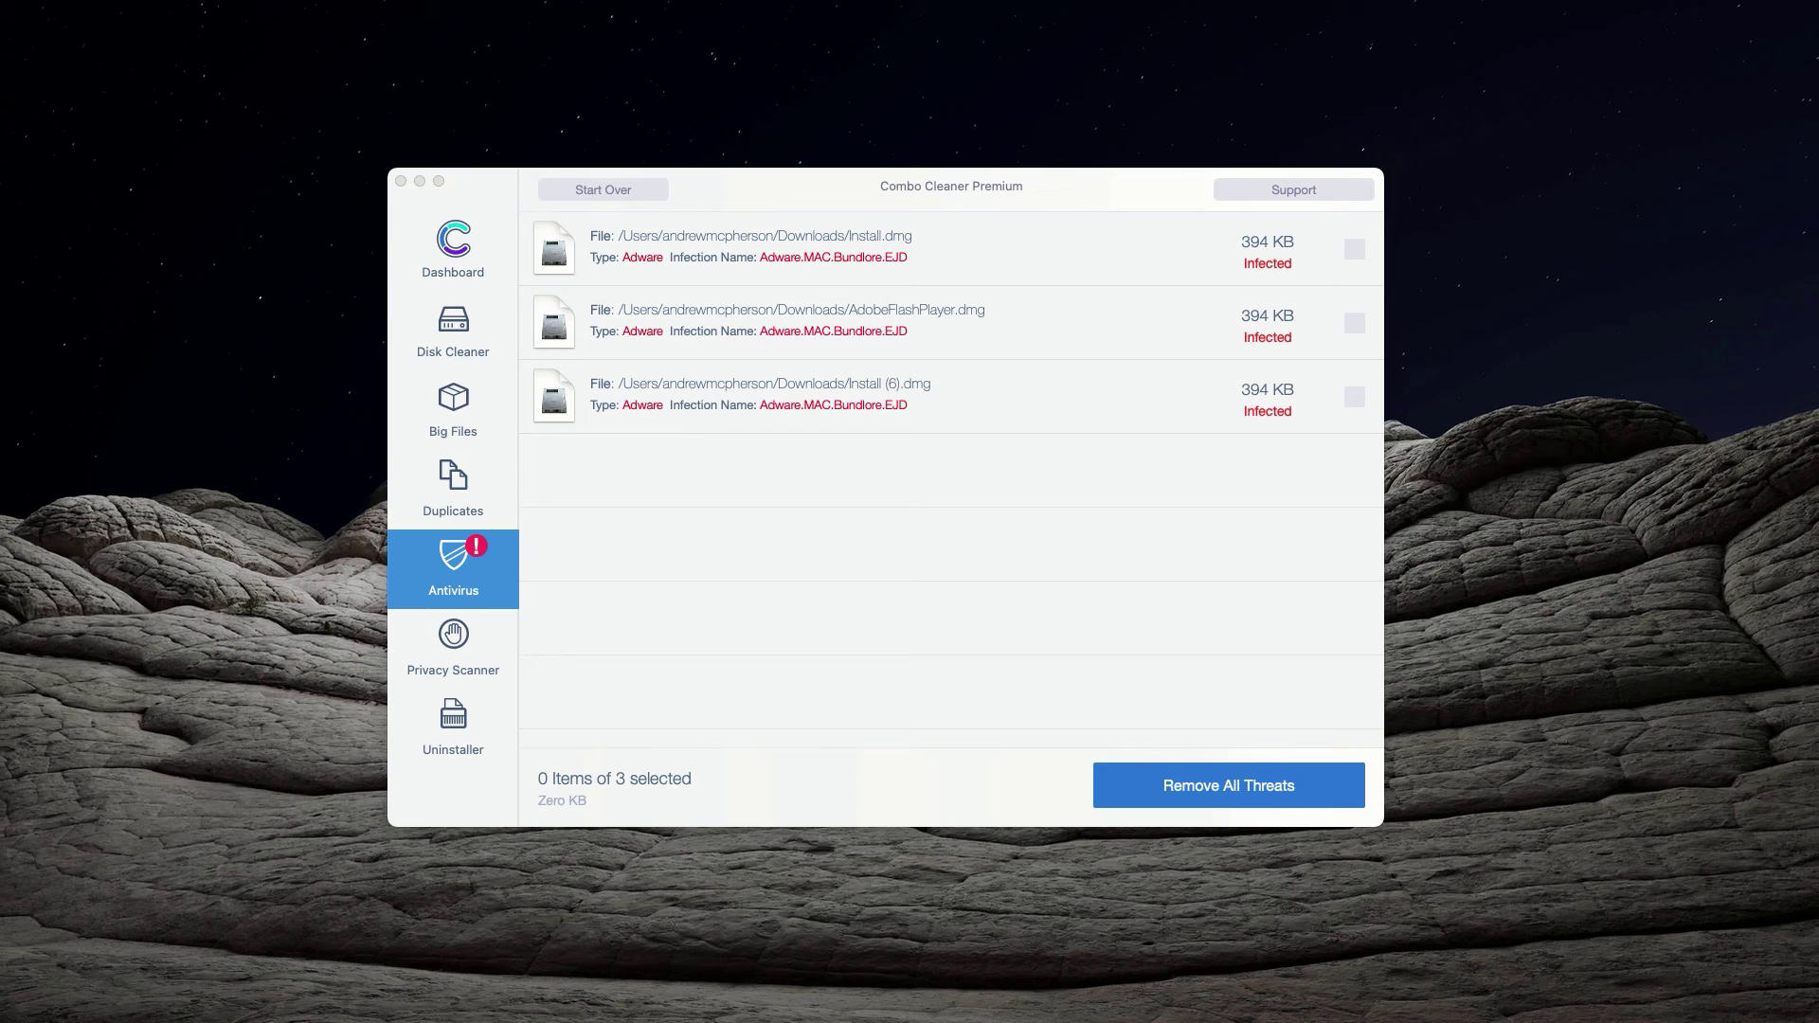
# Trash the infected Install.dmg from Downloads, then close the Downloads window.
pyautogui.moveTo(663, 190); pyautogui.dragTo(706, 378)
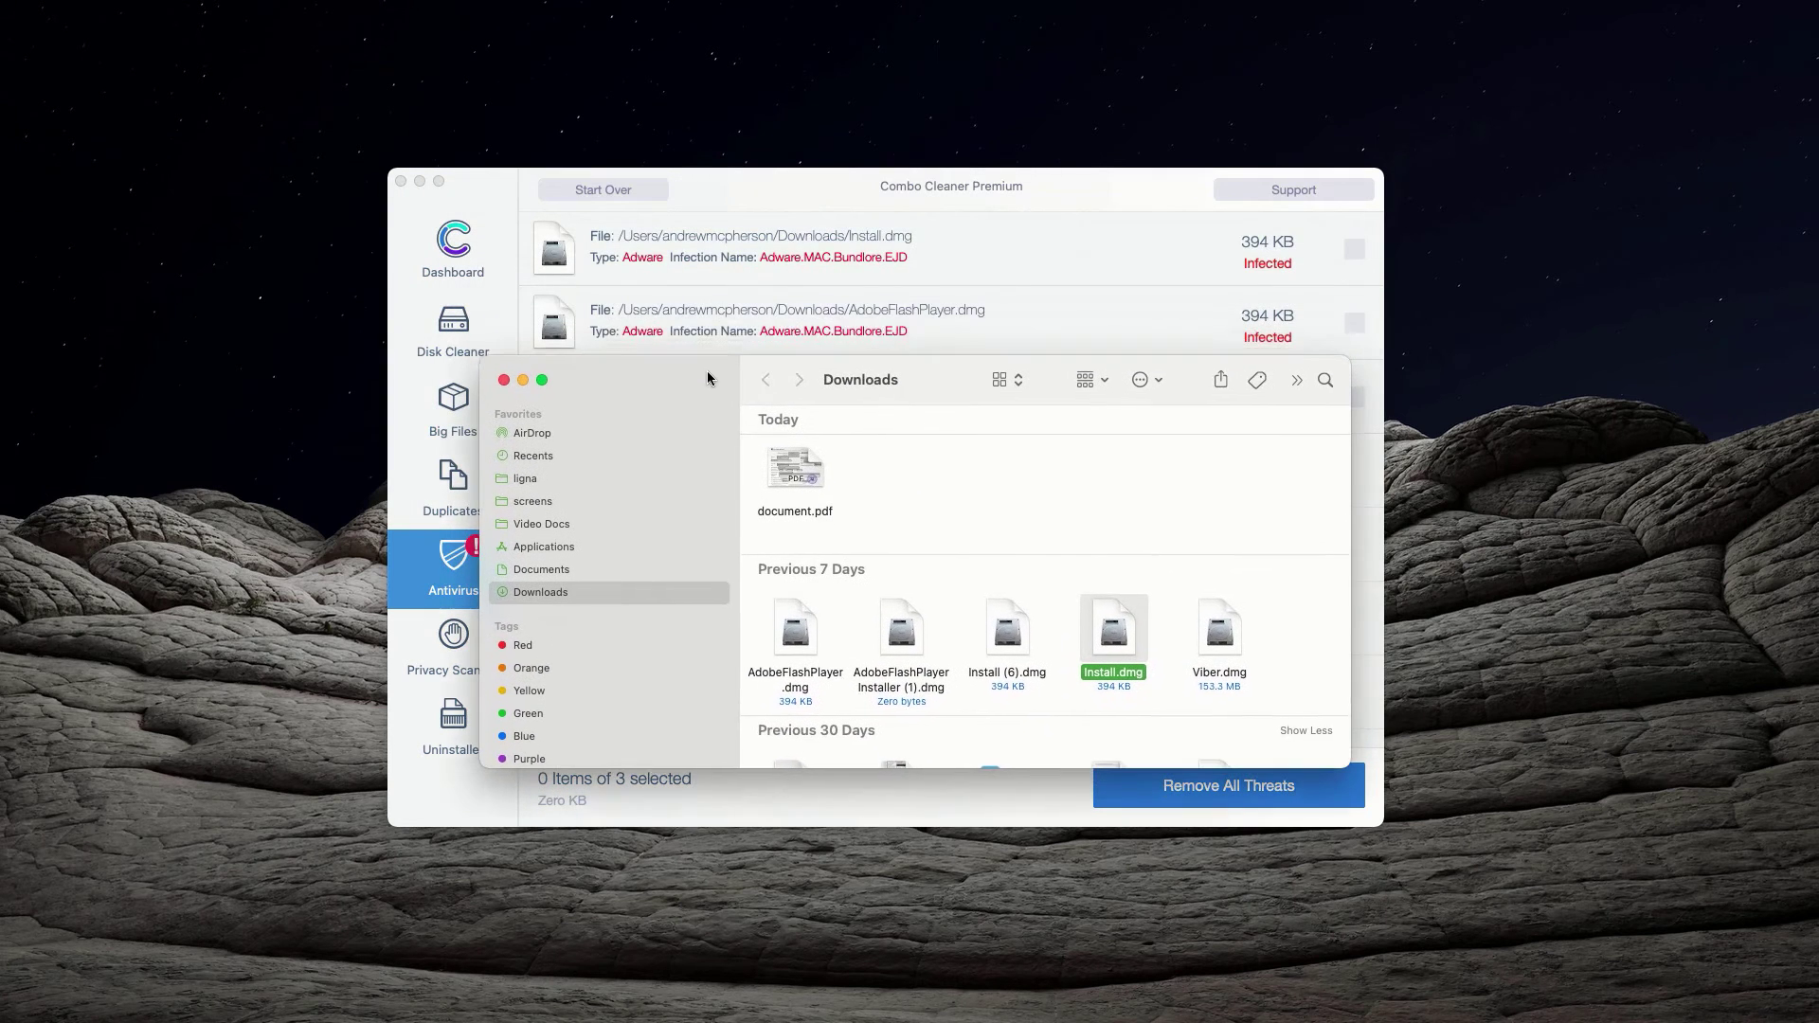
pyautogui.rightClick(1107, 641)
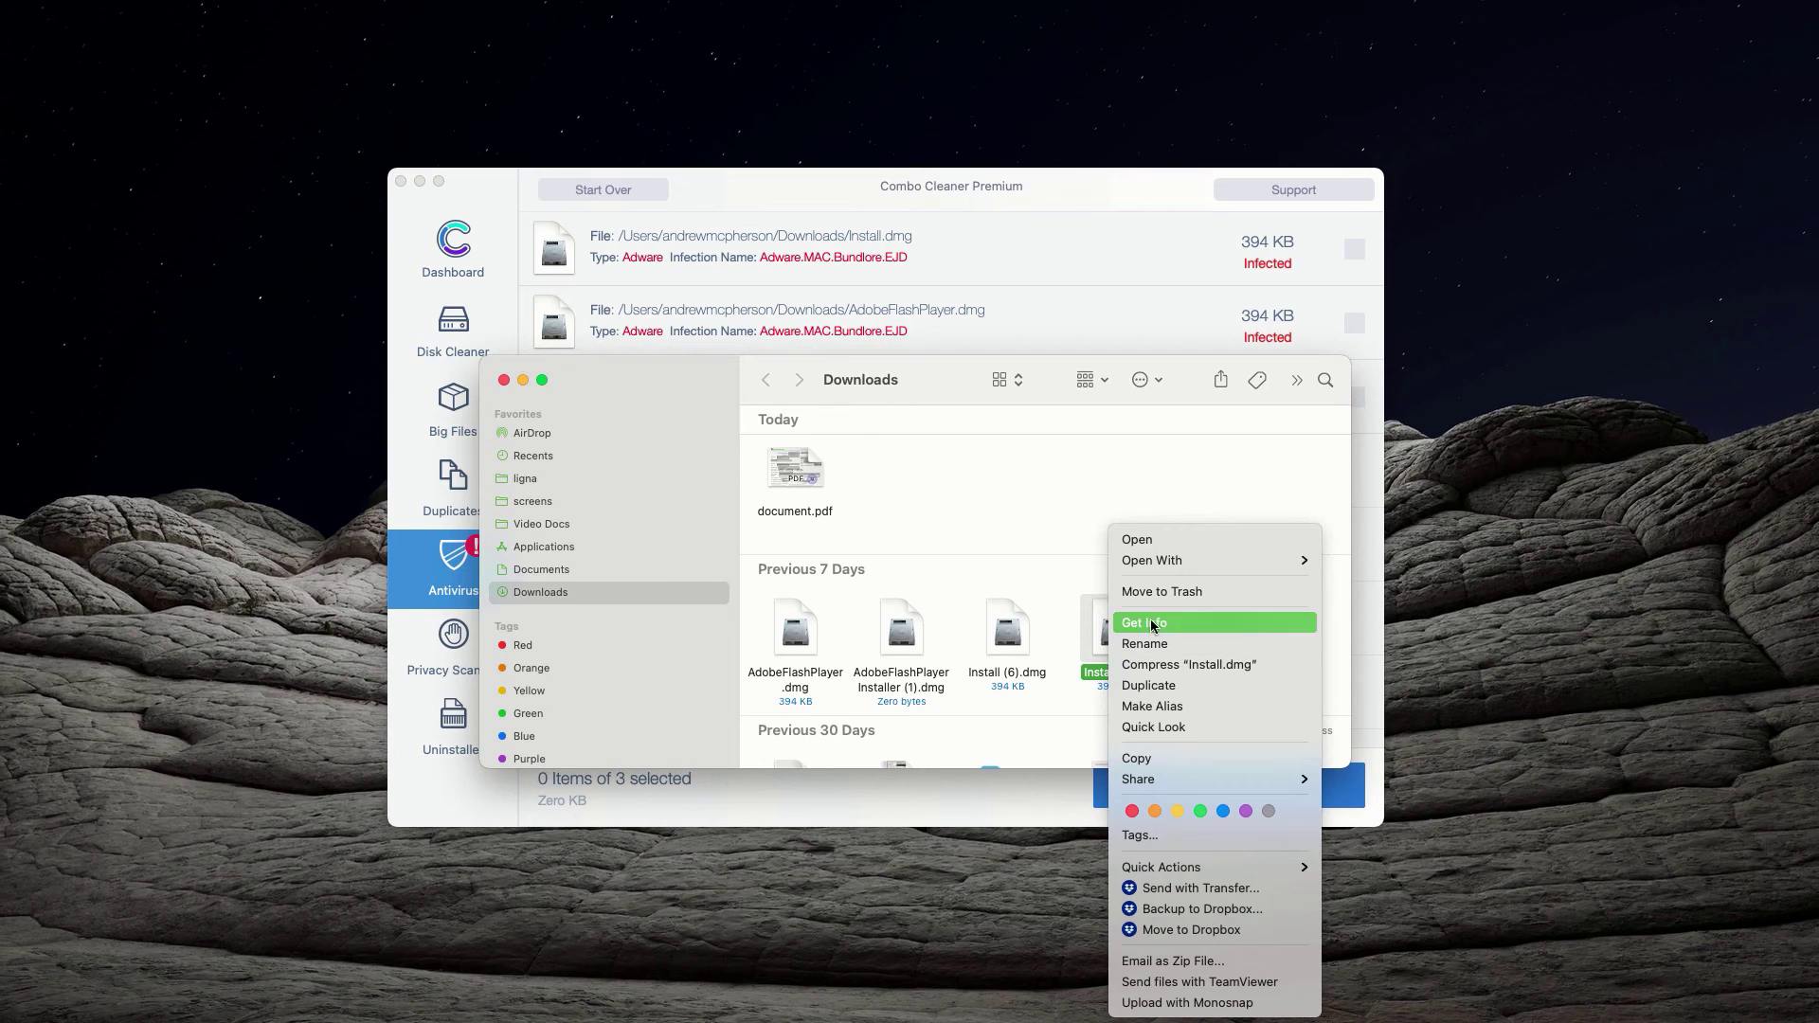
pyautogui.click(1177, 593)
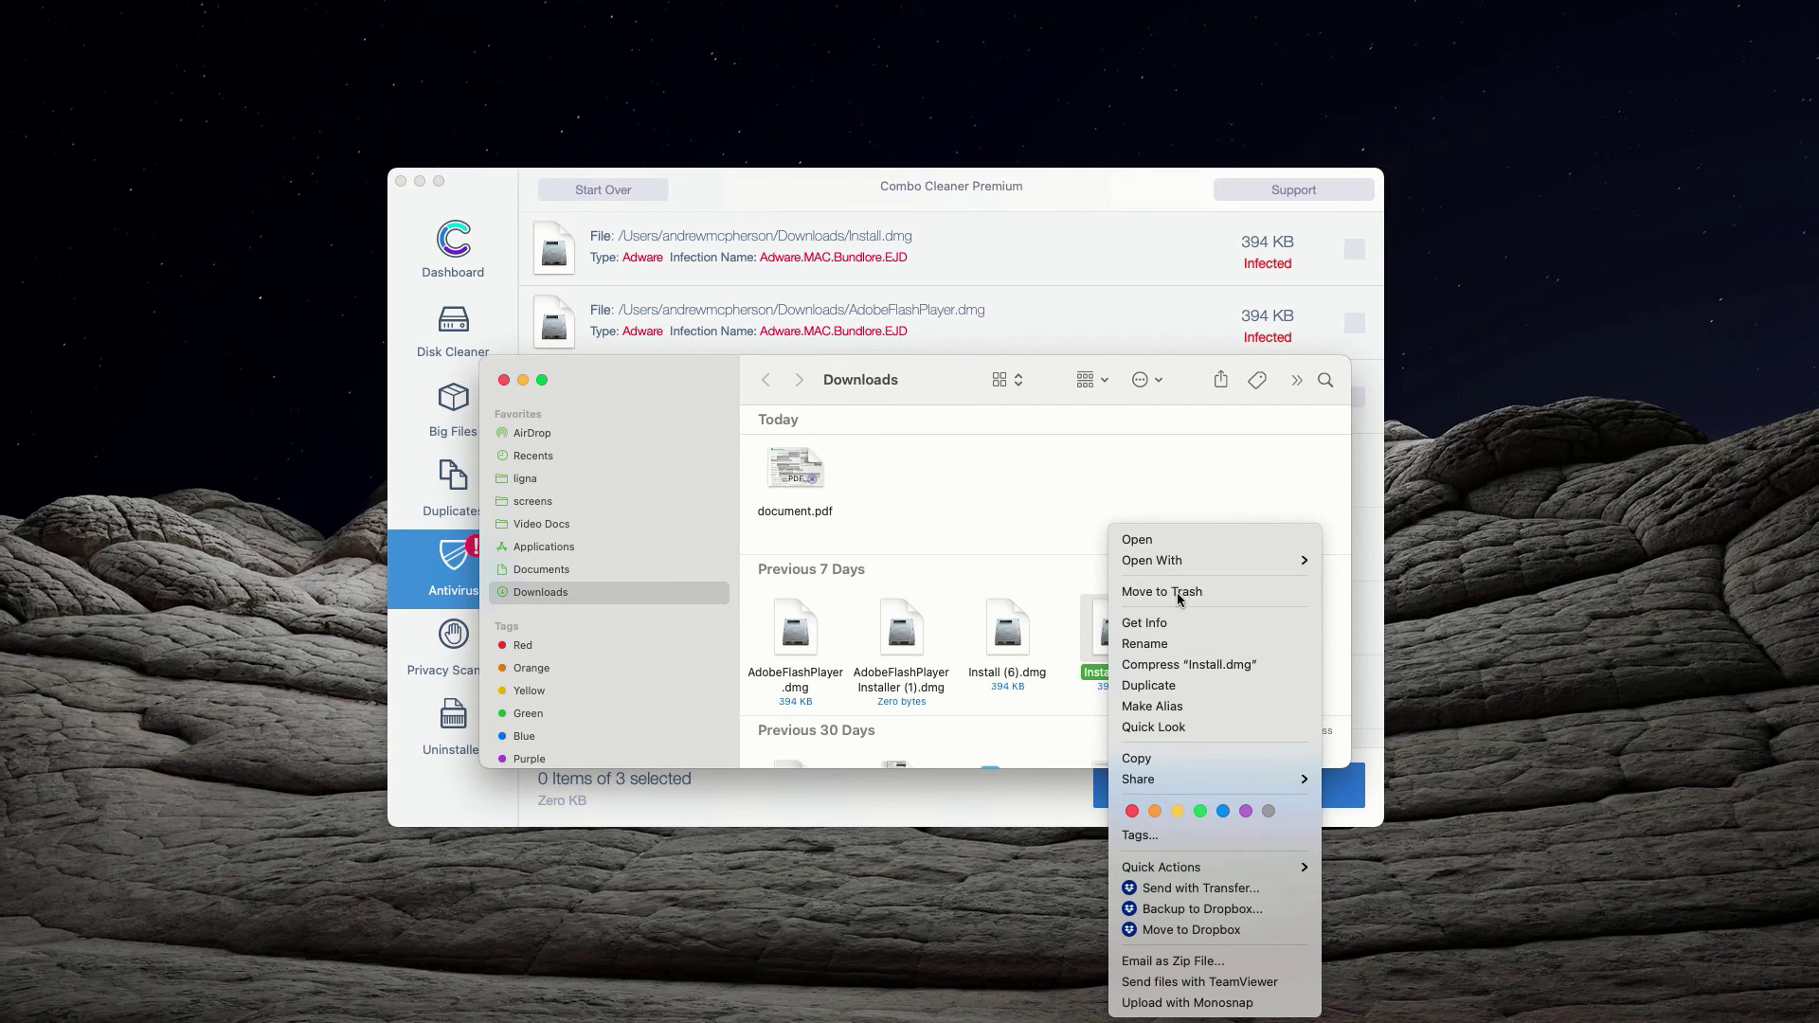
pyautogui.click(504, 381)
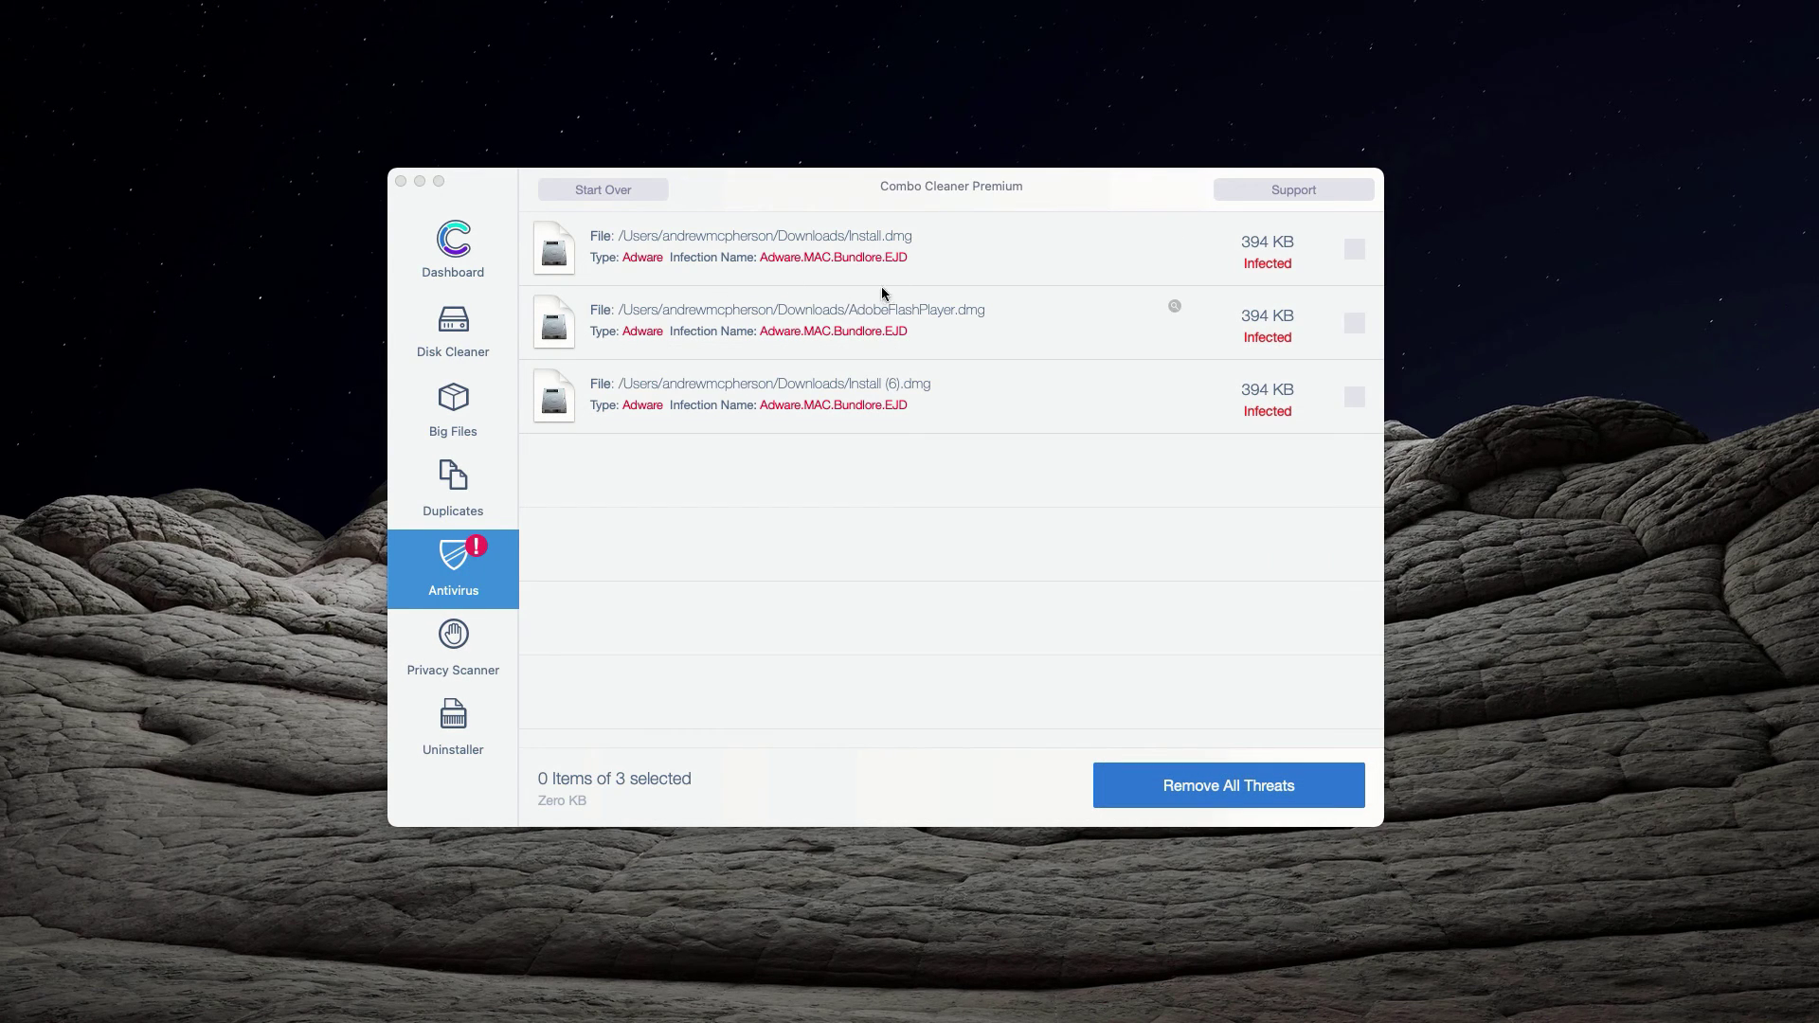
pyautogui.click(950, 199)
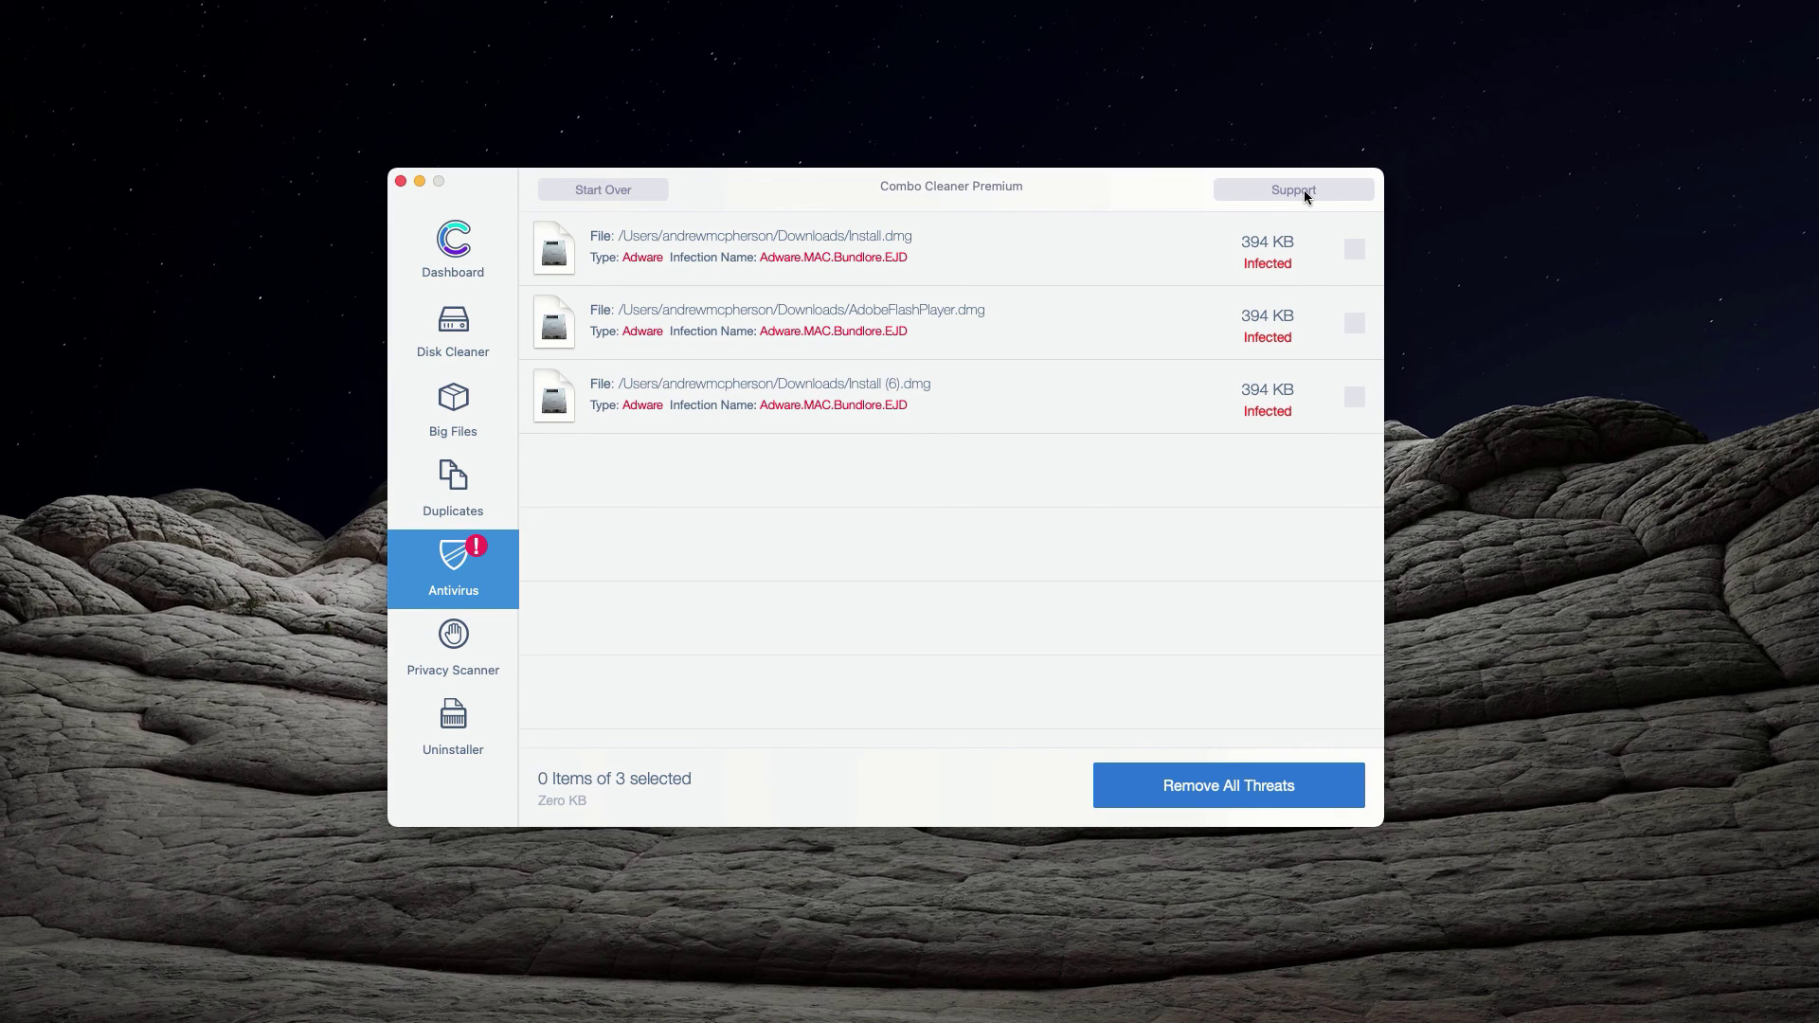
pyautogui.click(133, 127)
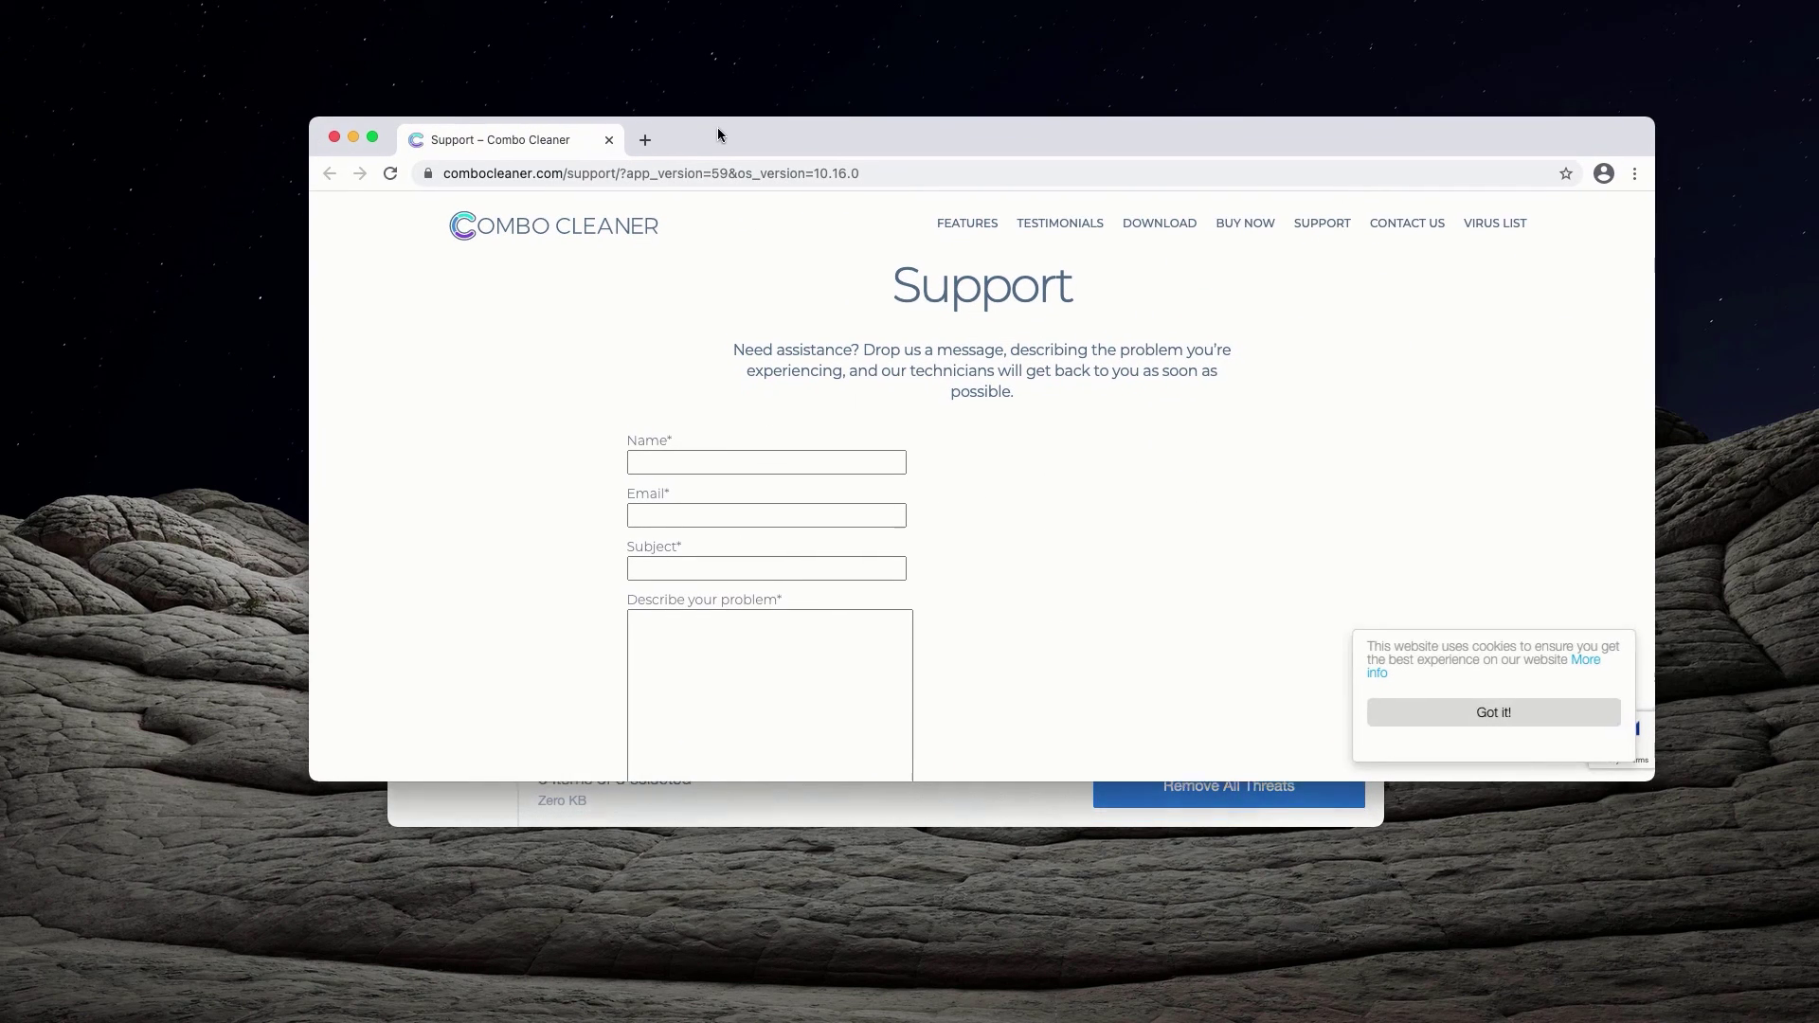
pyautogui.moveTo(717, 163); pyautogui.dragTo(713, 172)
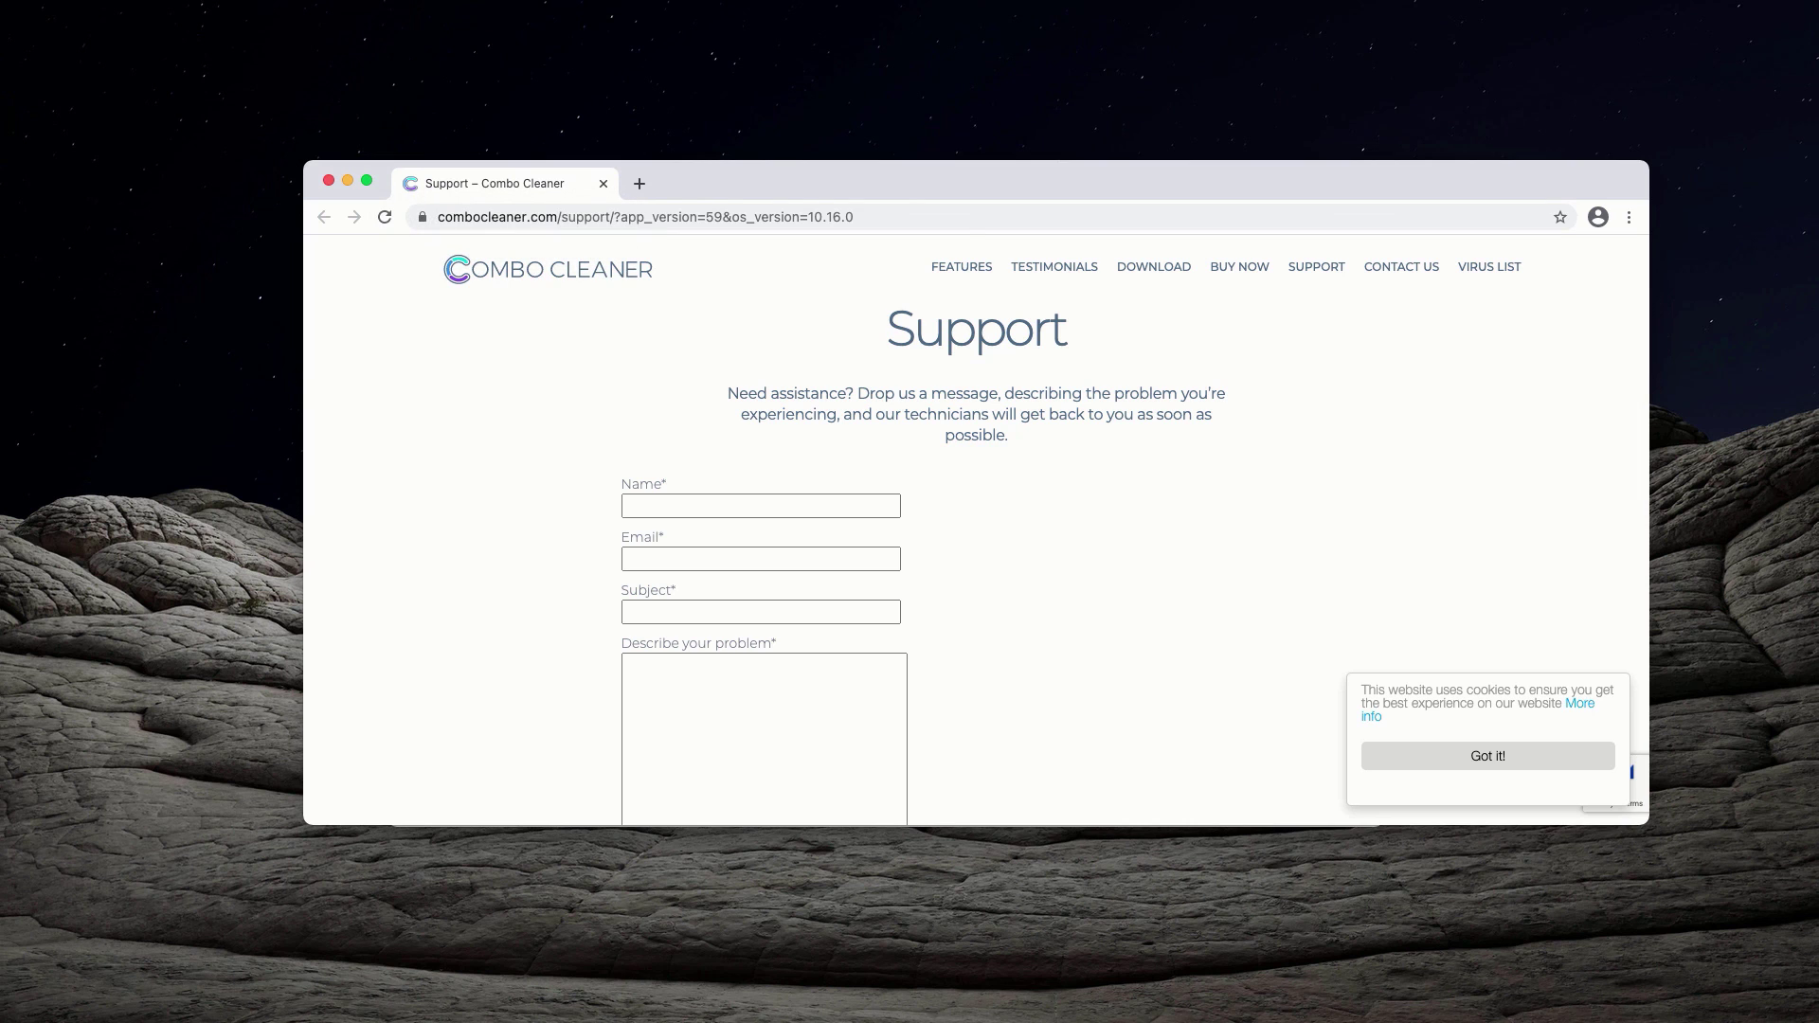
pyautogui.click(602, 183)
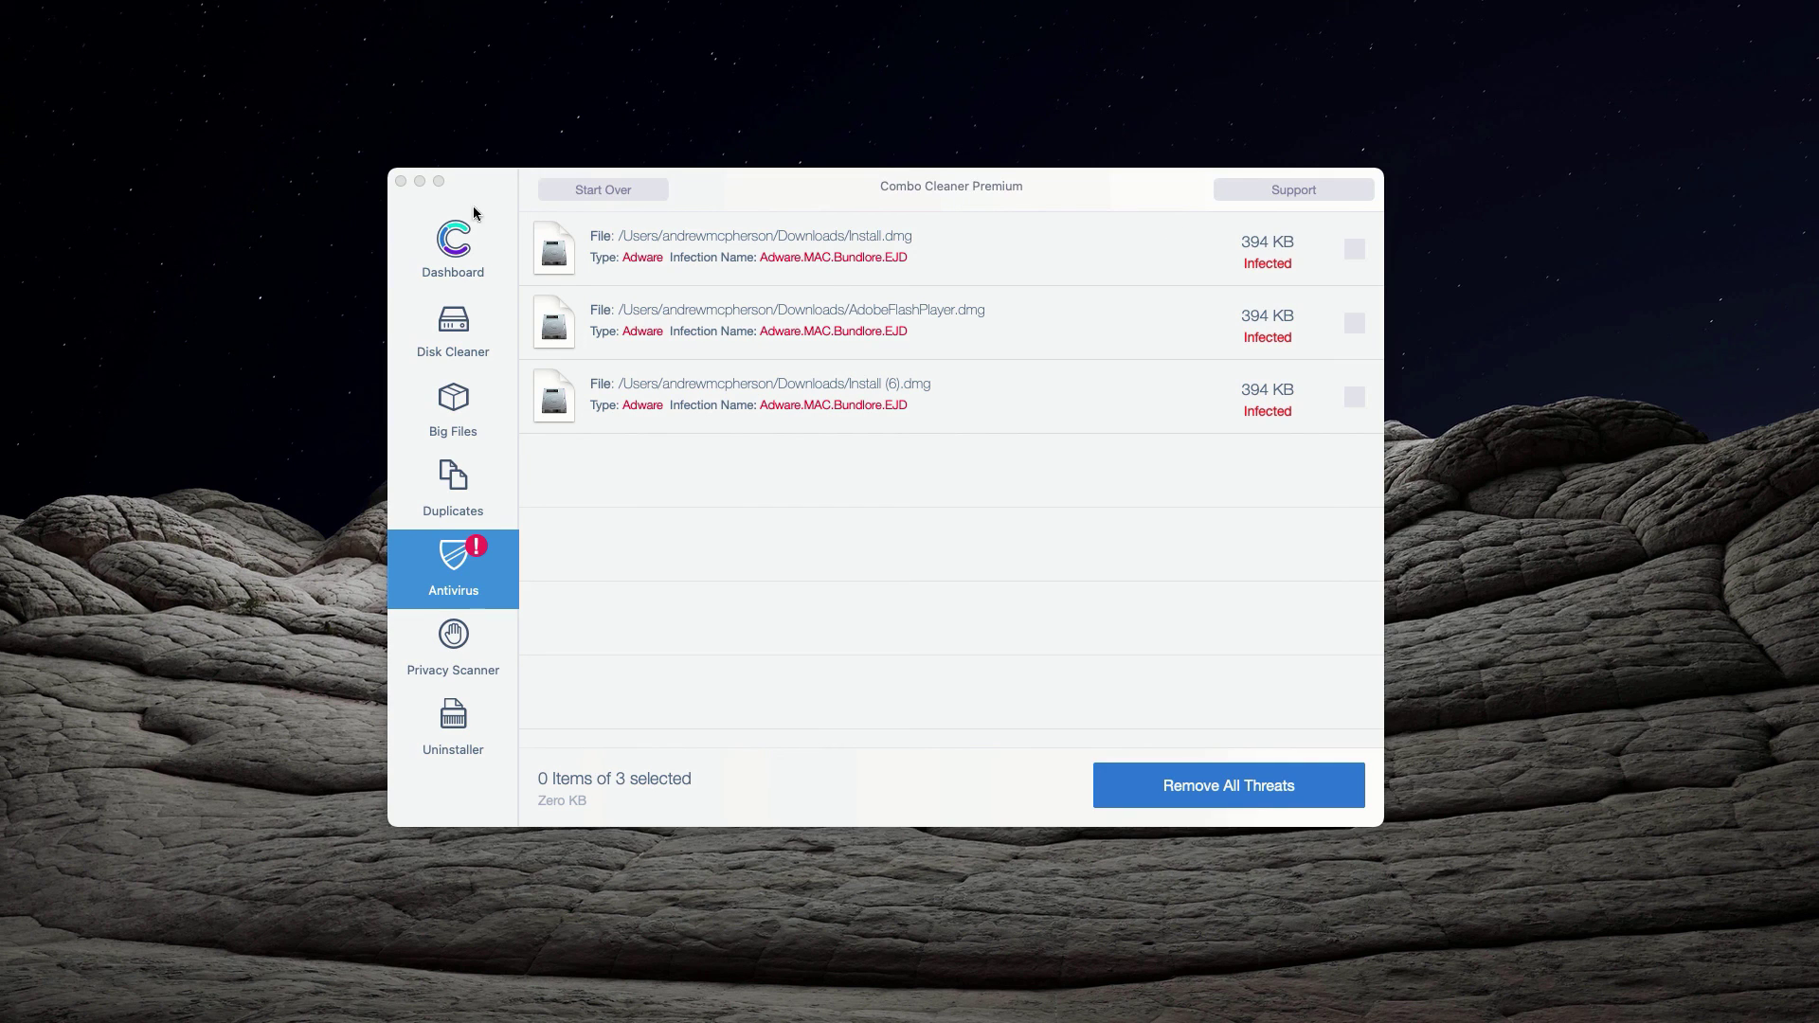